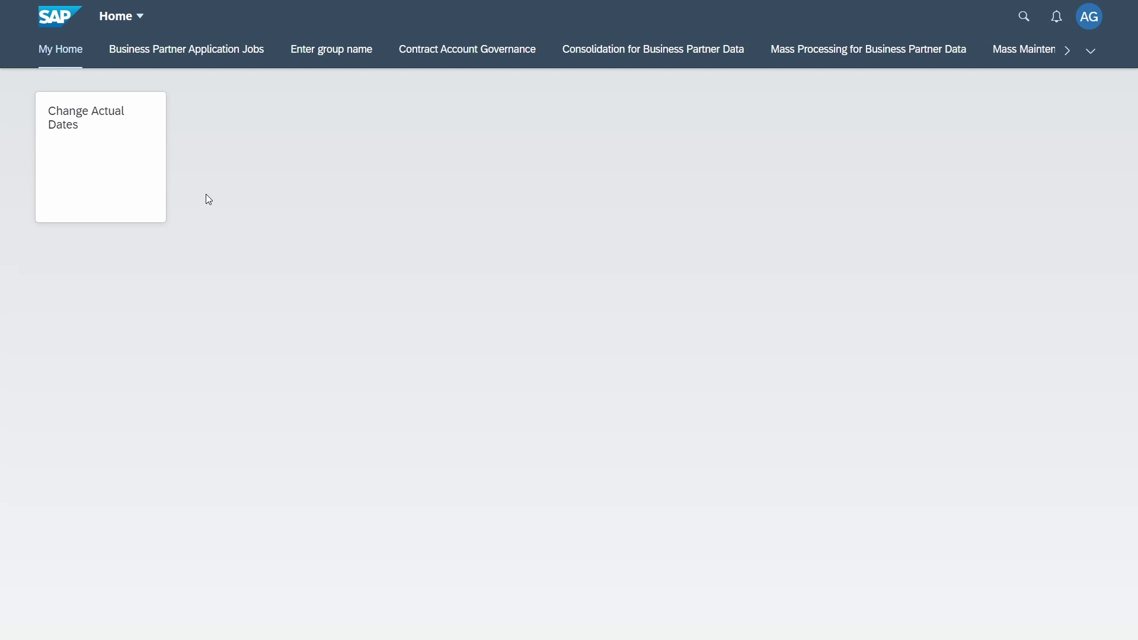
- Browse the Business Partner Application Jobs and Contract Account Governance groups, then return to My Home
click(180, 61)
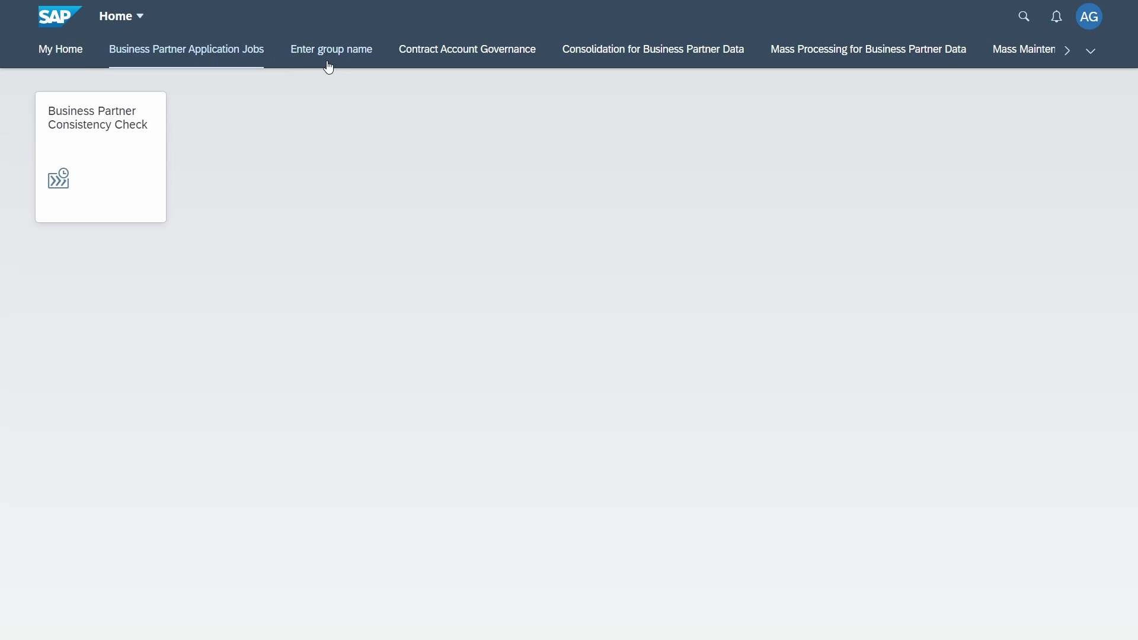
click(325, 59)
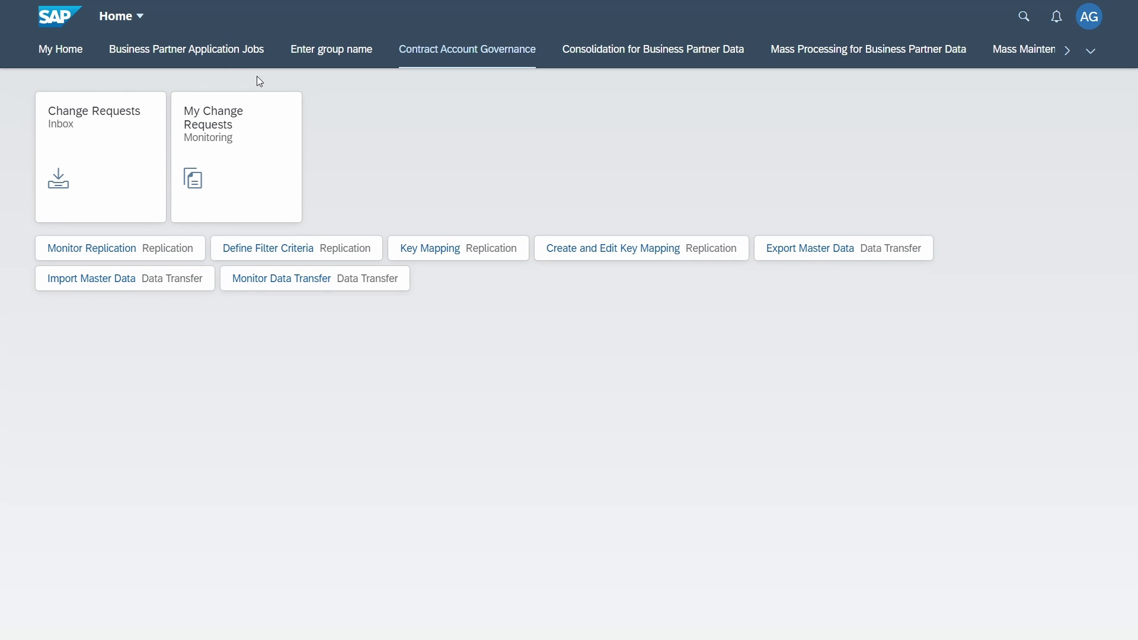
click(65, 51)
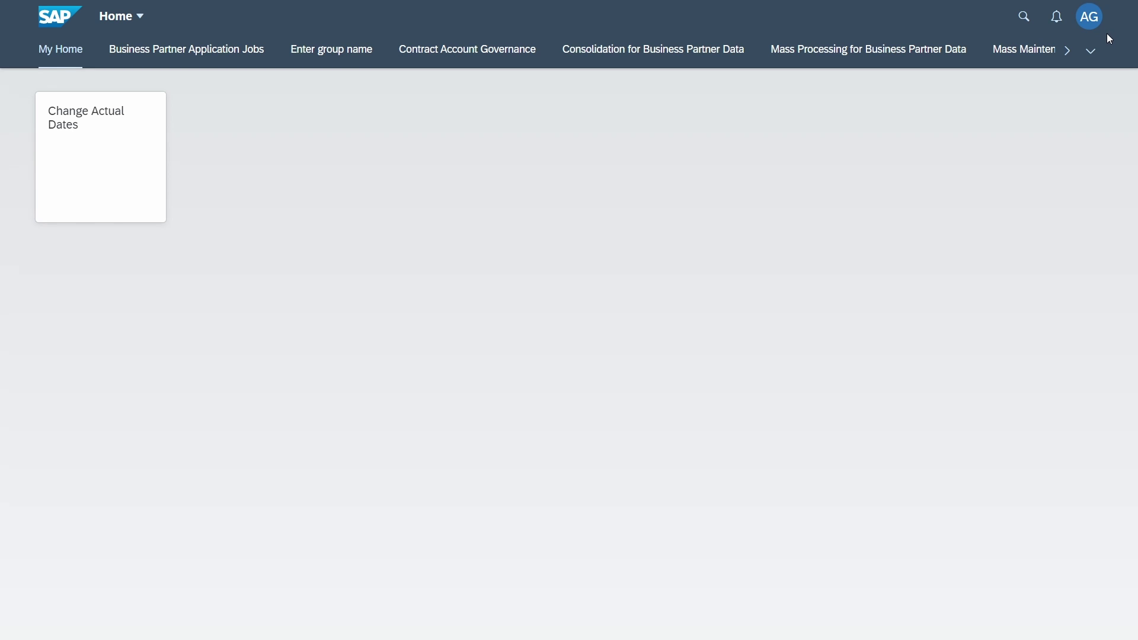
- Switch the home page to edit mode from the AG account menu and scroll through the groups
click(1090, 19)
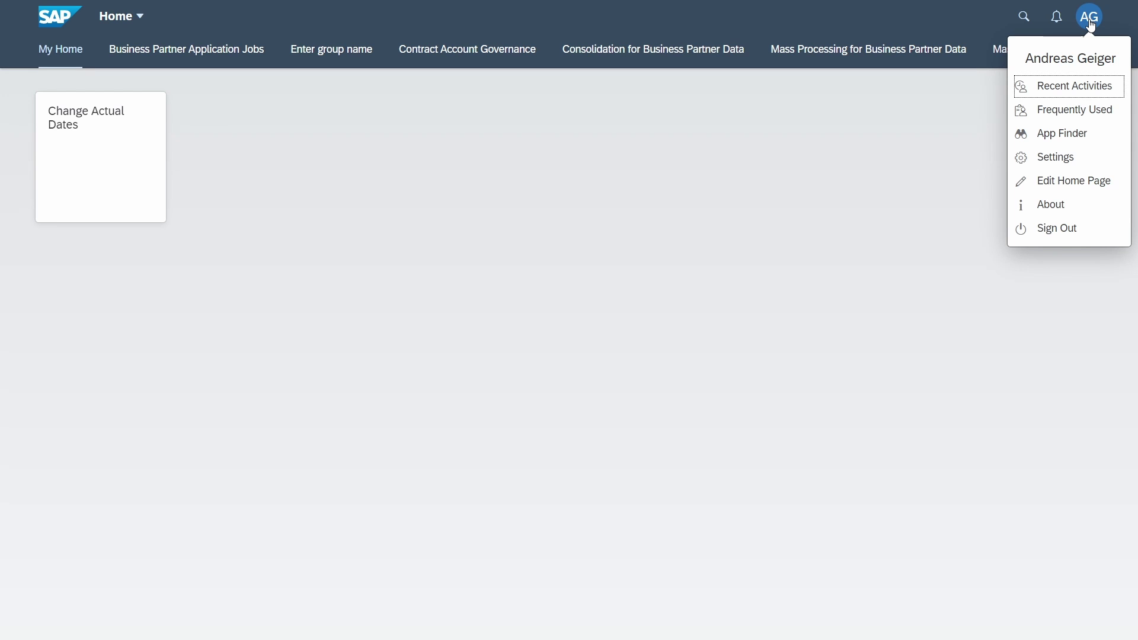
click(1065, 187)
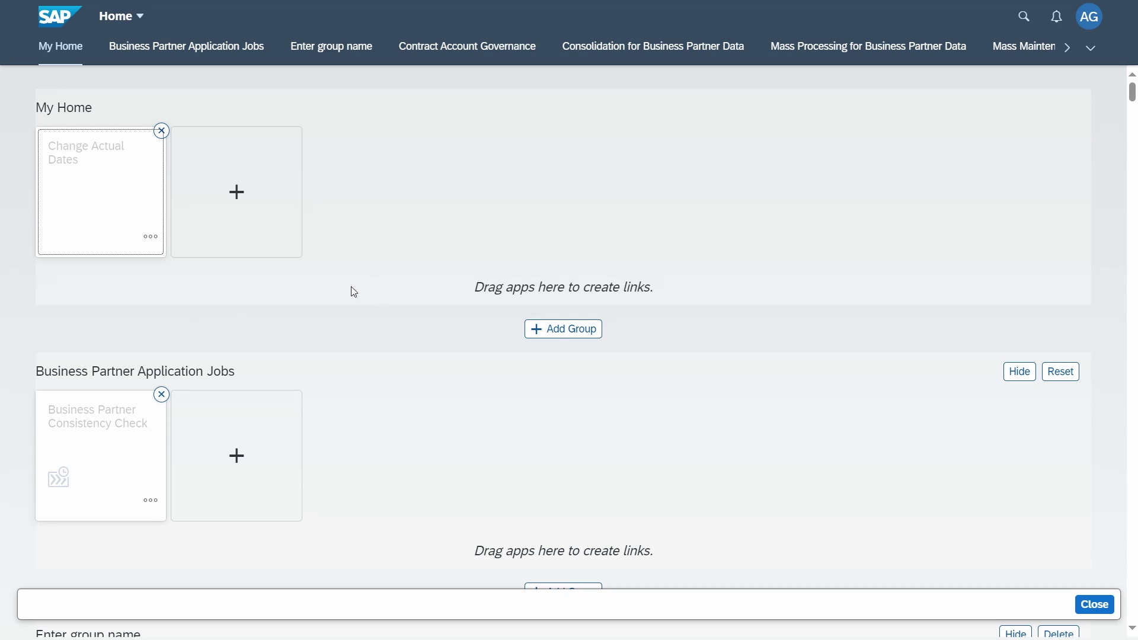
scroll(262, 345, down, 3)
scroll(262, 346, down, 1)
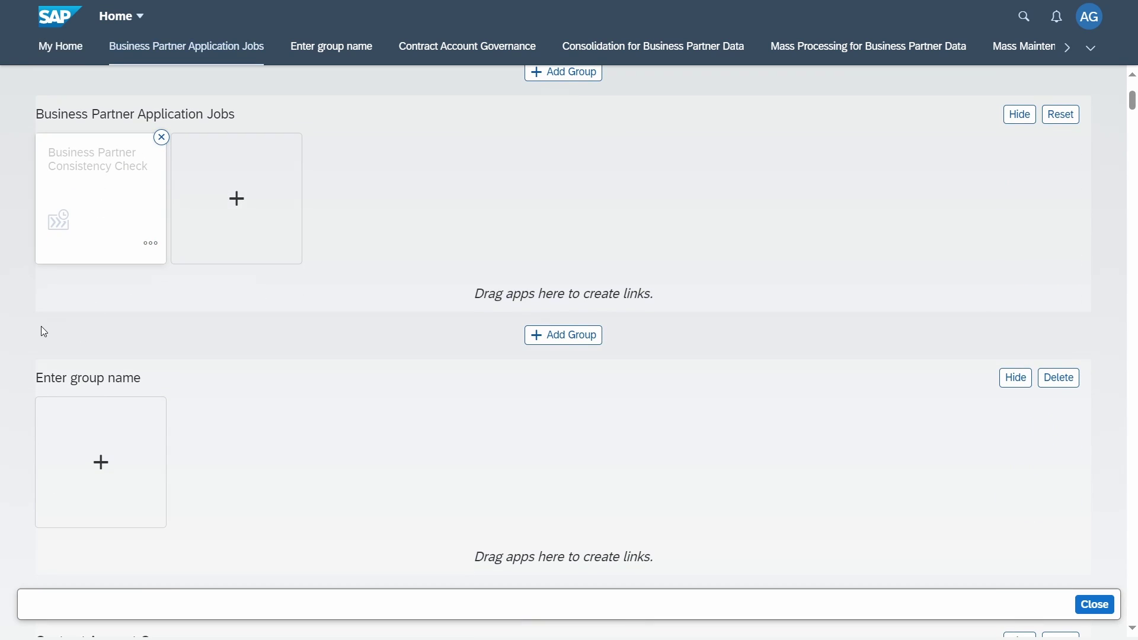
scroll(26, 313, down, 8)
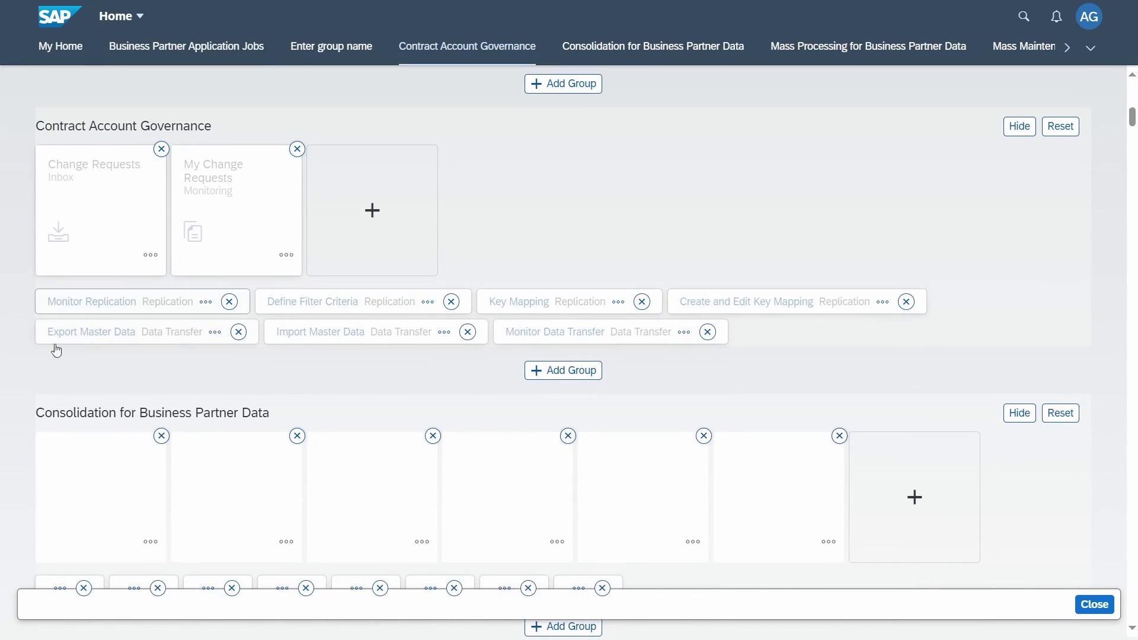
scroll(18, 372, down, 10)
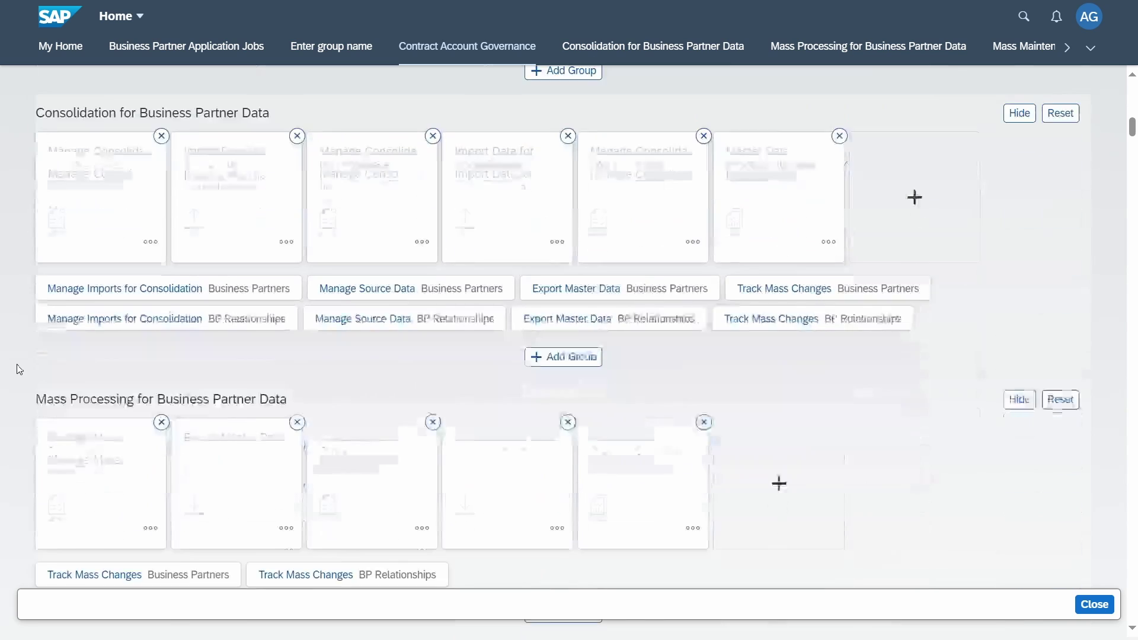
scroll(18, 361, up, 20)
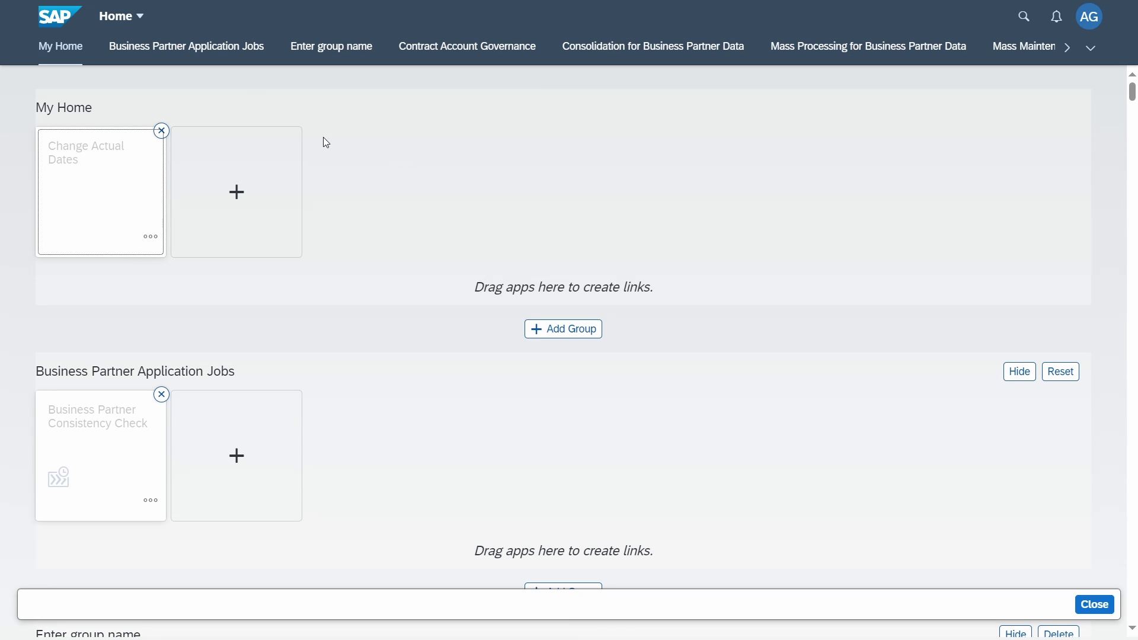
- From My Home's add tile, show the General Ledger - Reporting catalog in App Finder
click(260, 195)
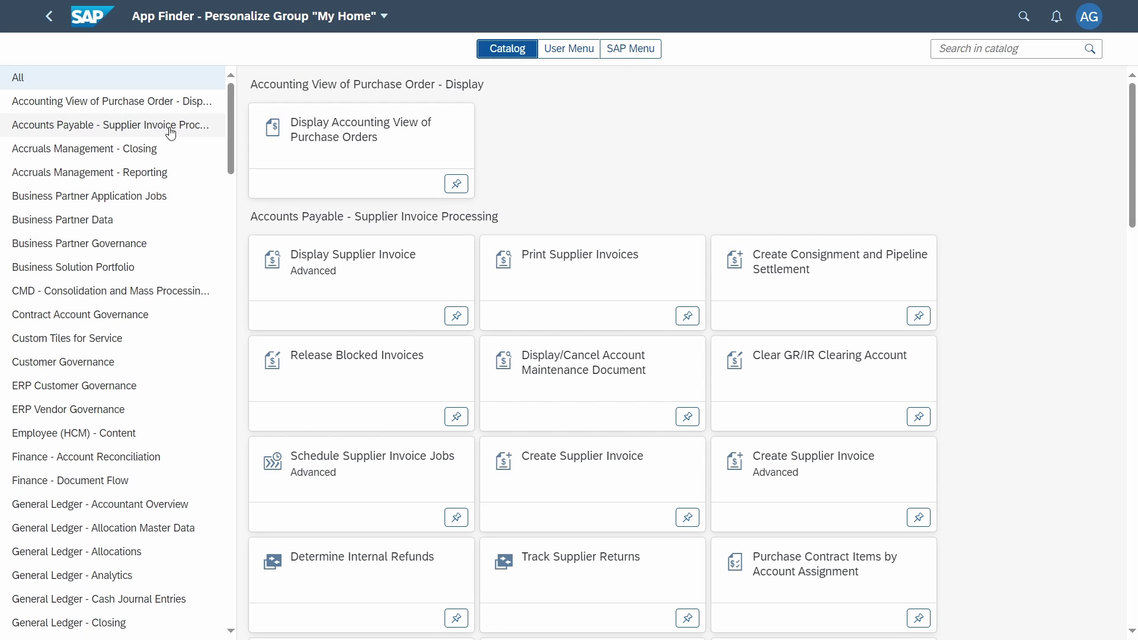
scroll(74, 268, down, 10)
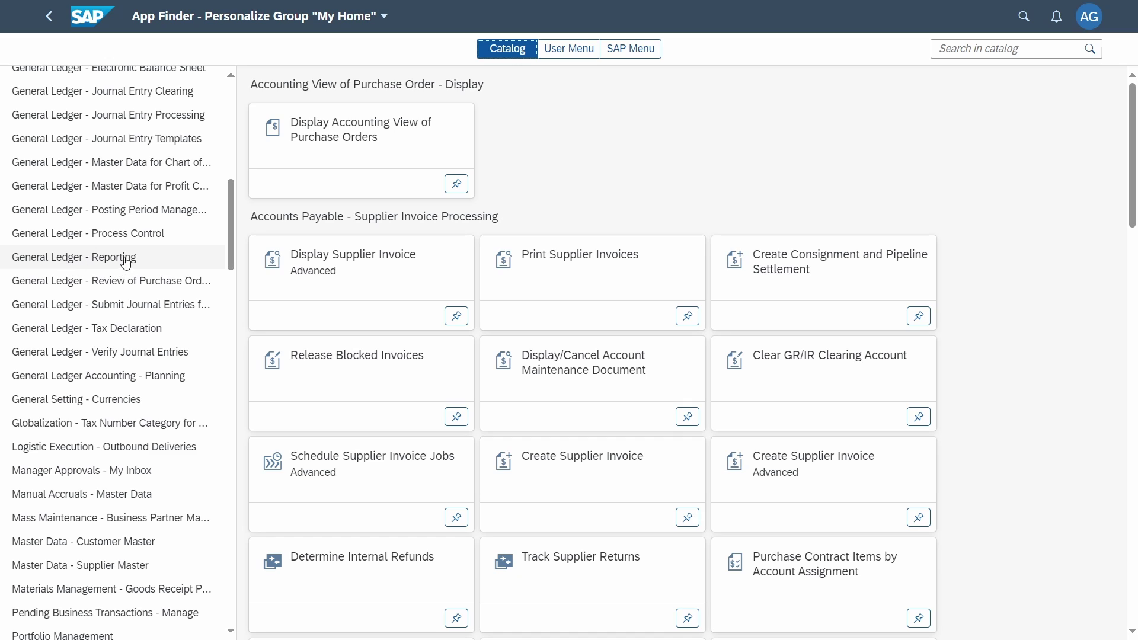
click(101, 261)
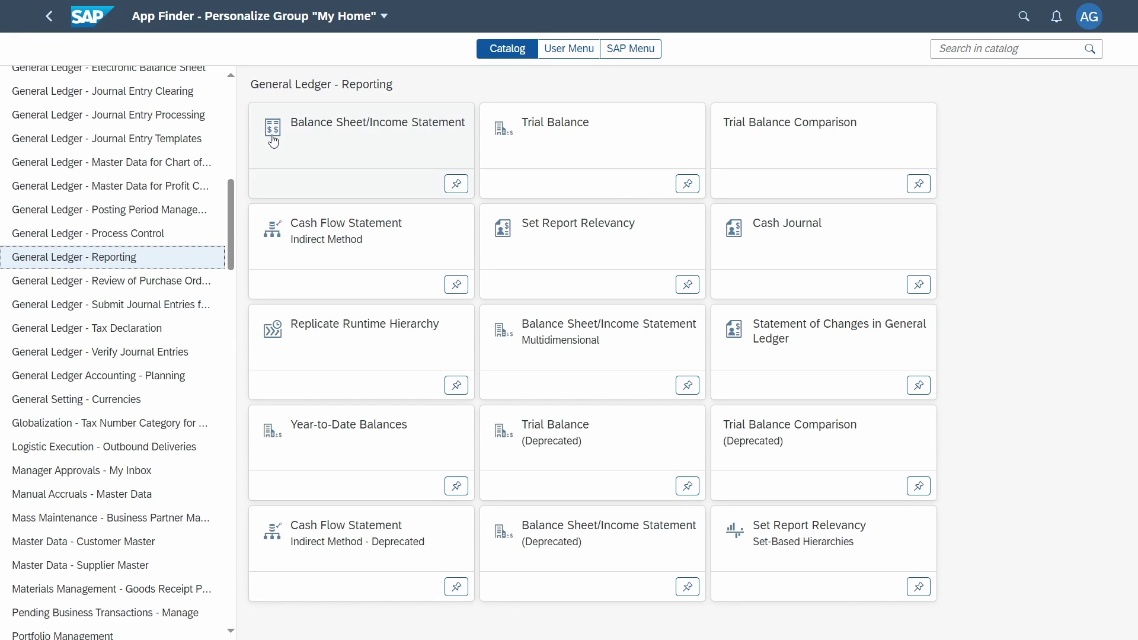
- Pin Cash Journal, Trial Balance Comparison, Set Report Relevancy and Balance Sheet/Income Statement to My Home
click(919, 286)
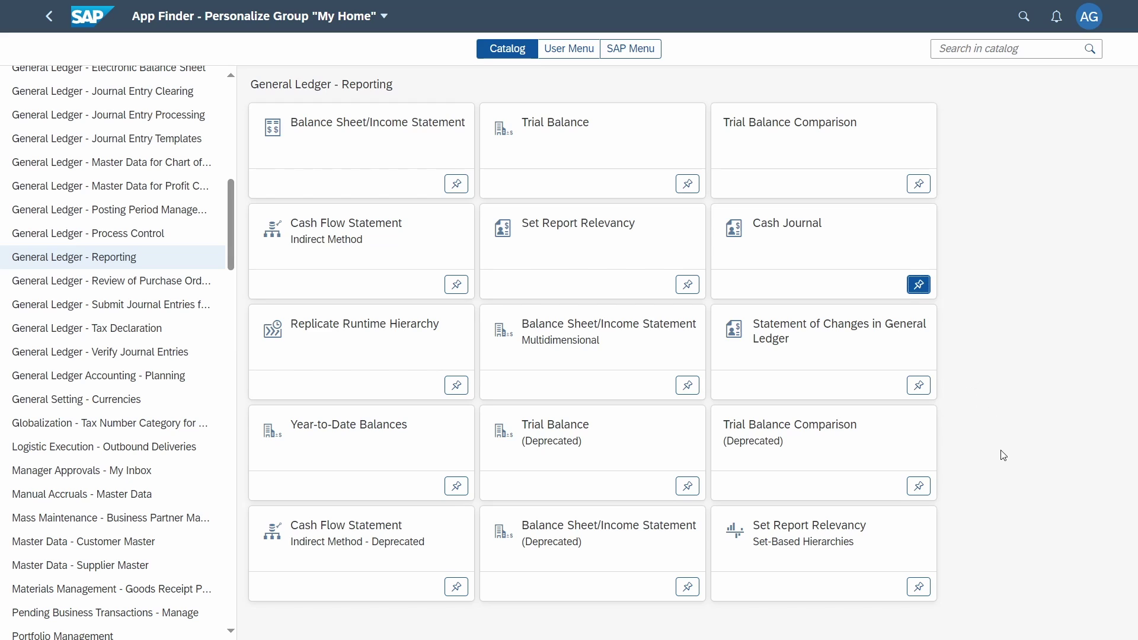
click(919, 486)
click(918, 588)
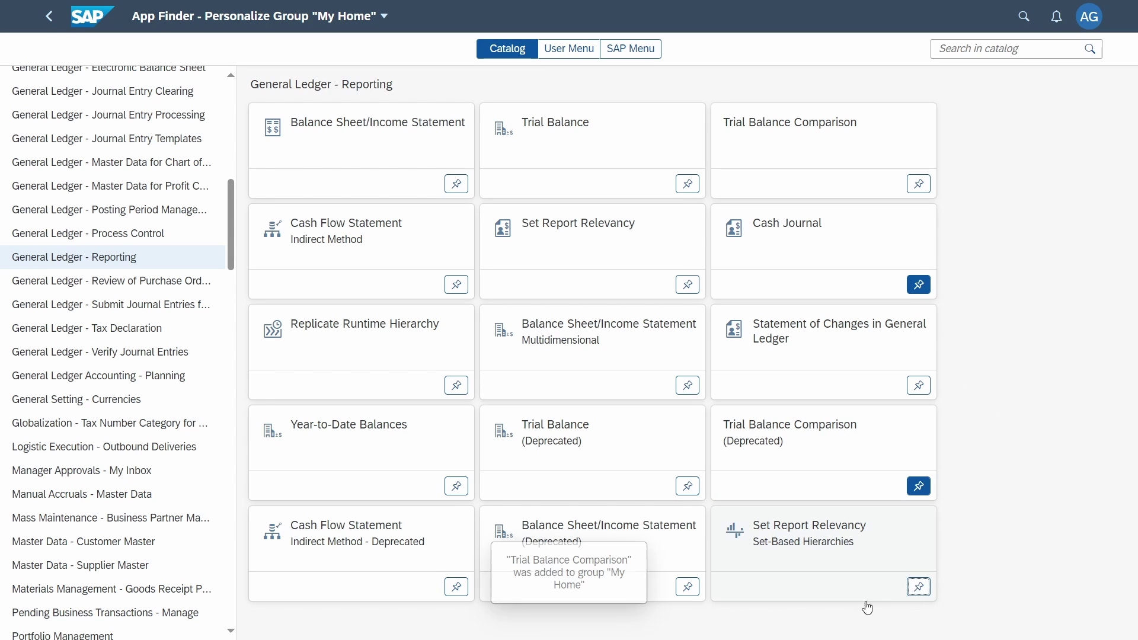
click(683, 590)
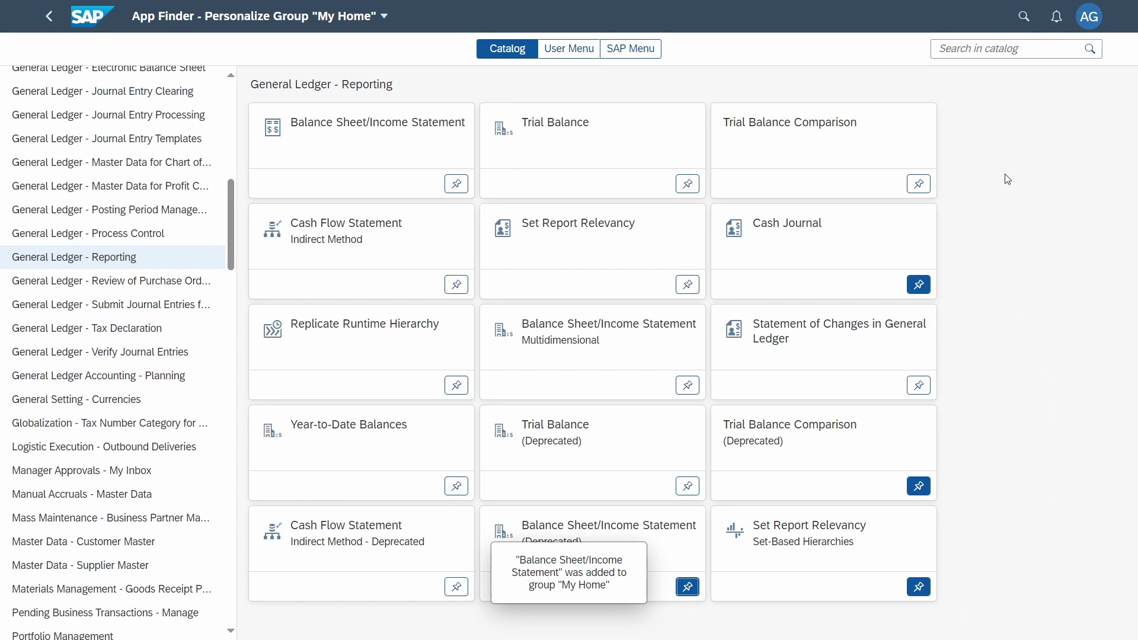
click(564, 53)
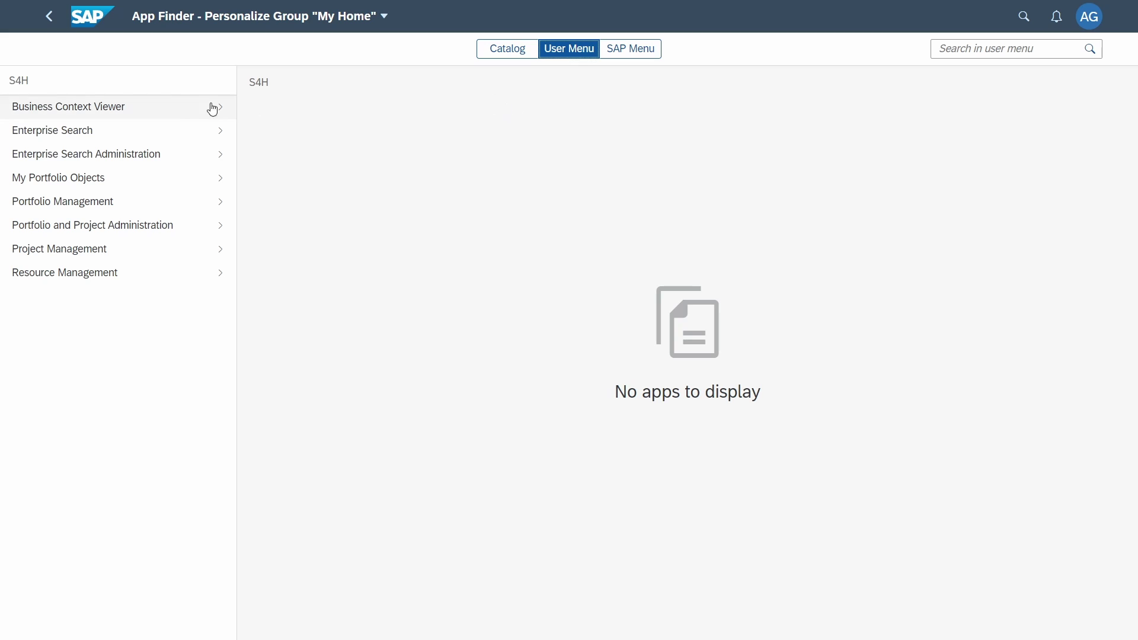
click(629, 51)
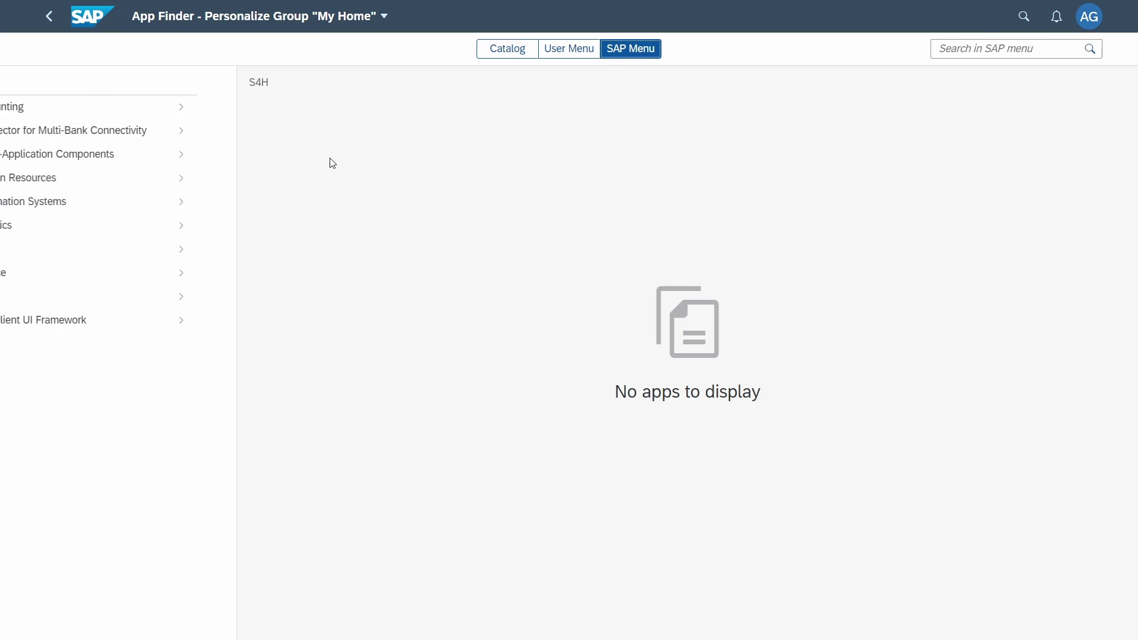
click(132, 107)
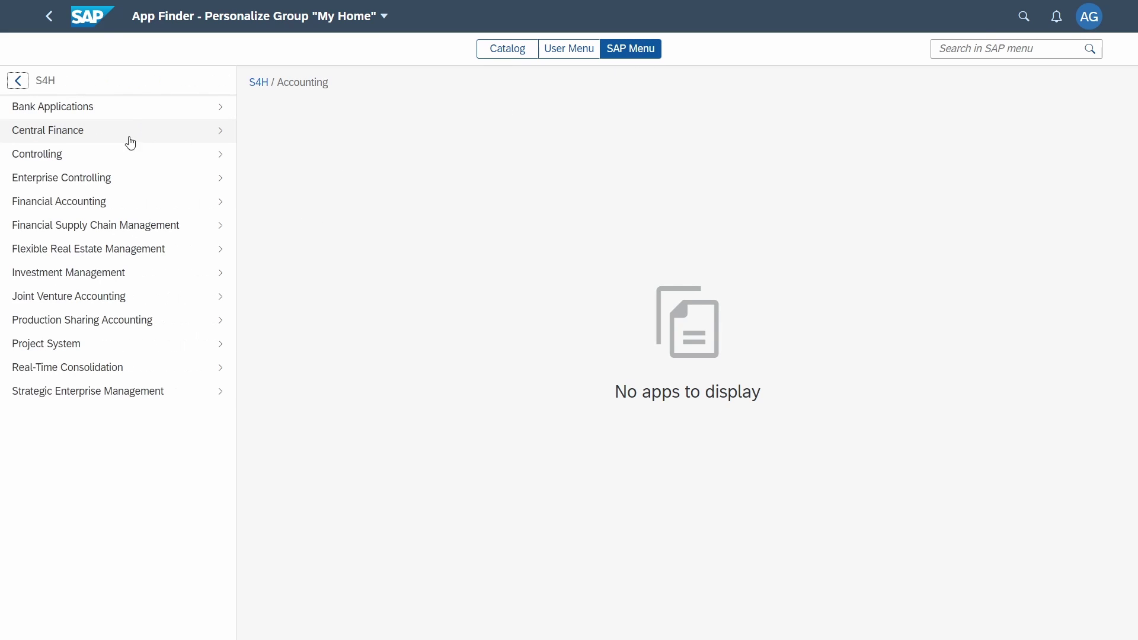
click(131, 147)
click(135, 181)
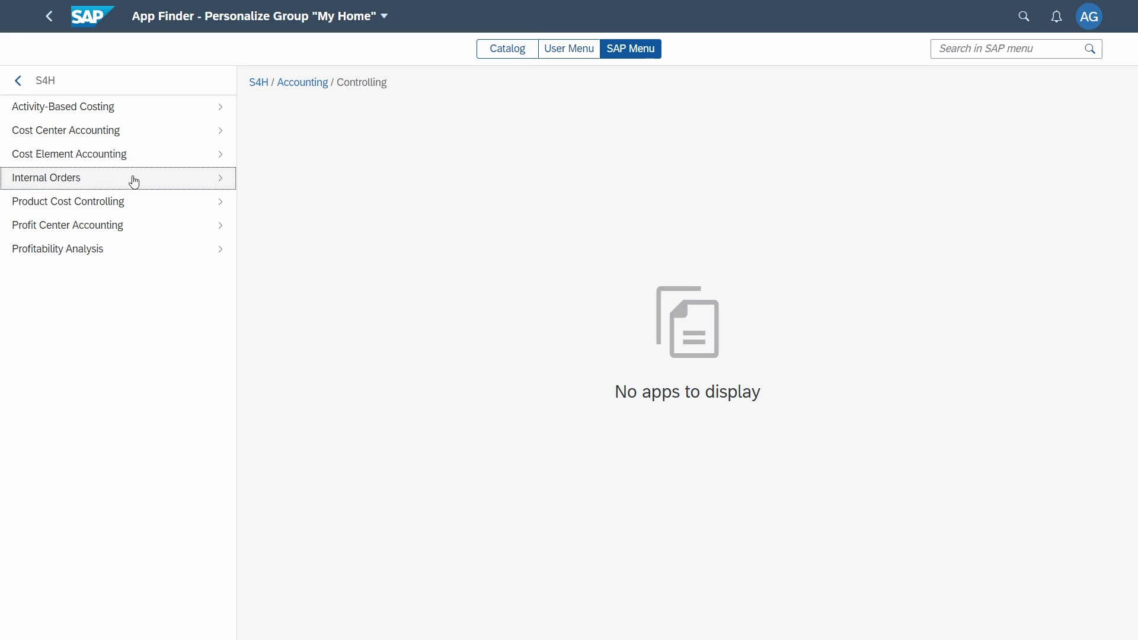
click(127, 183)
click(124, 156)
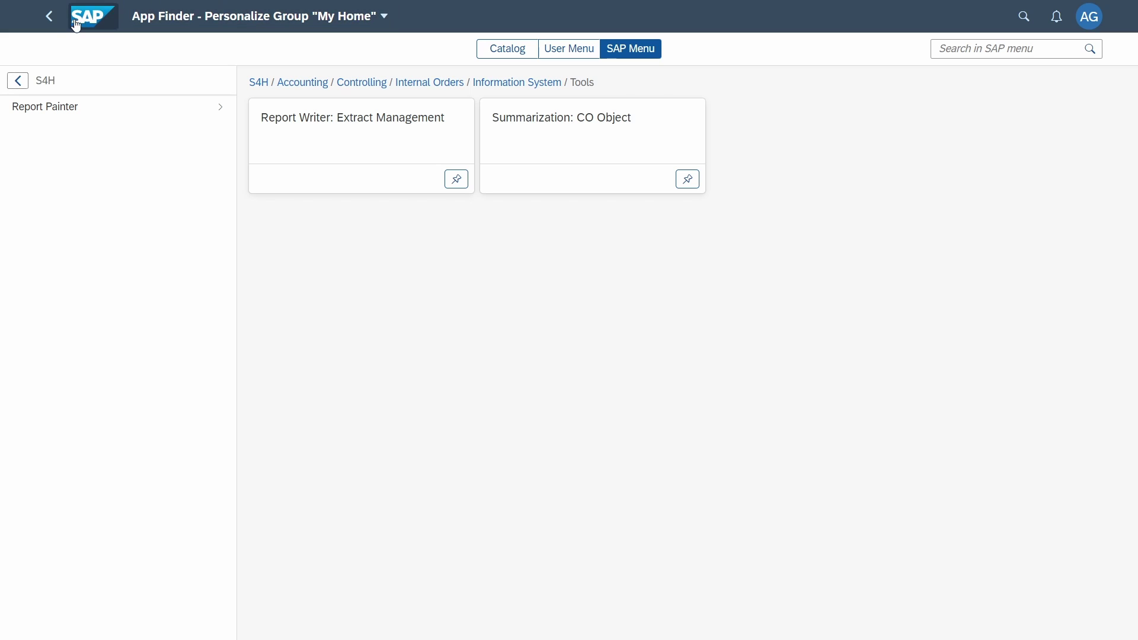
click(50, 28)
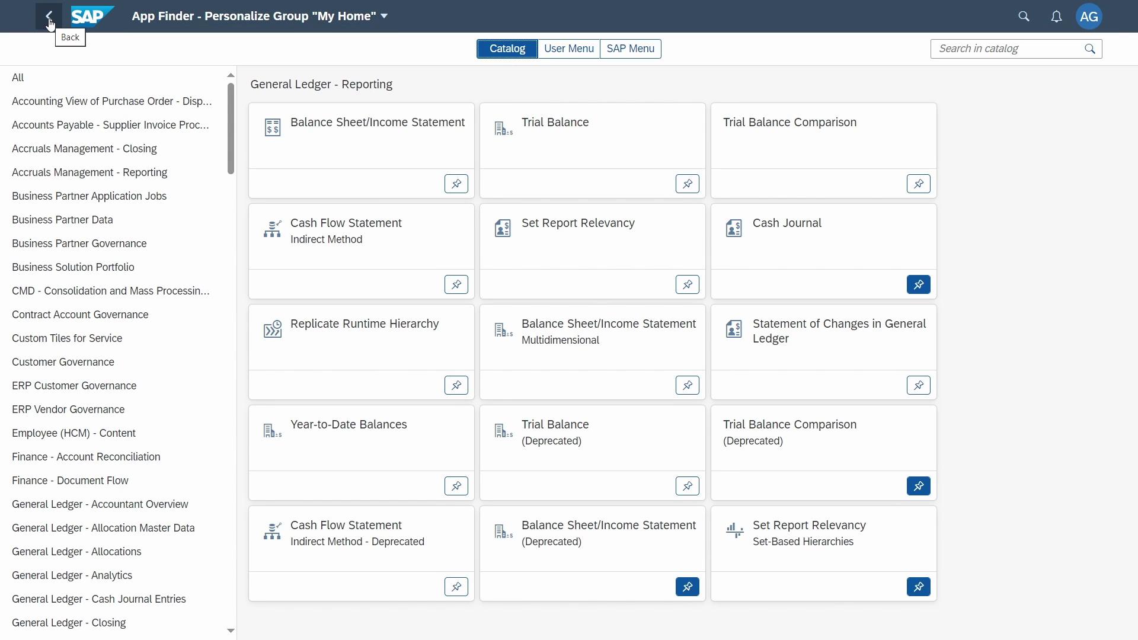
- Move Set Report Relevancy to second place in My Home and Balance Sheet/Income Statement into Business Partner Application Jobs
click(49, 22)
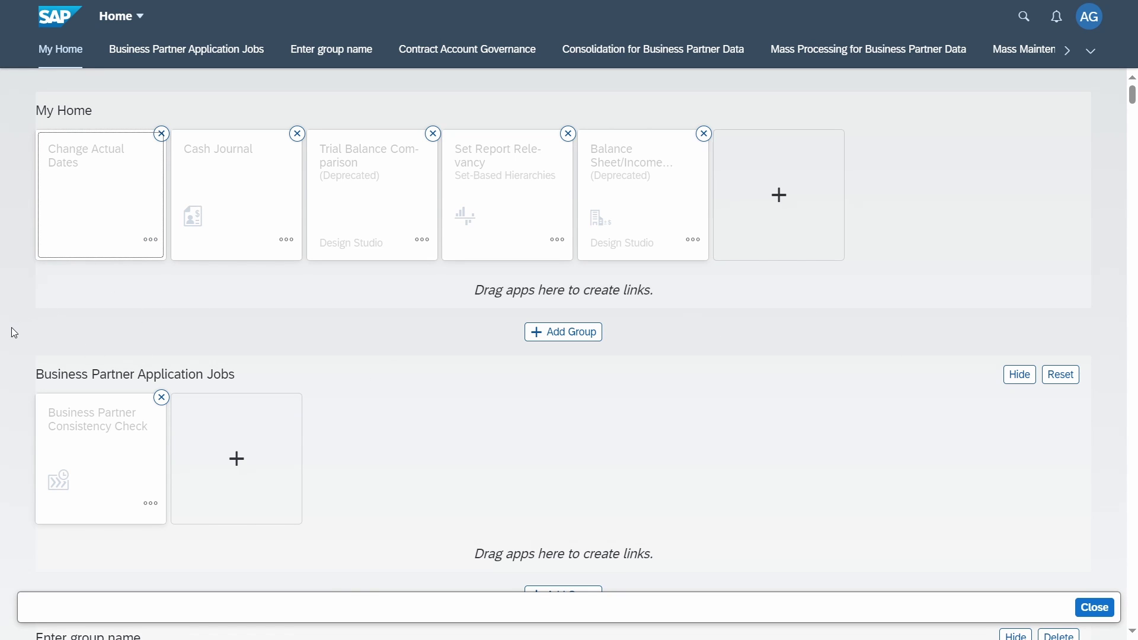
drag(530, 190, 243, 219)
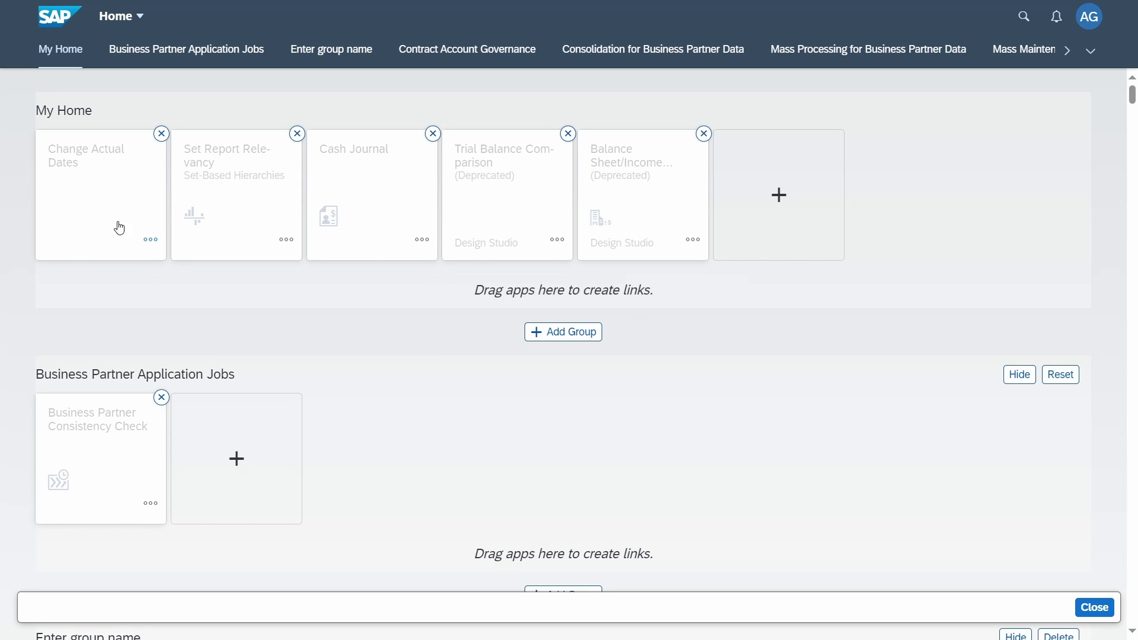
scroll(17, 279, down, 4)
scroll(6, 279, up, 4)
drag(628, 204, 234, 484)
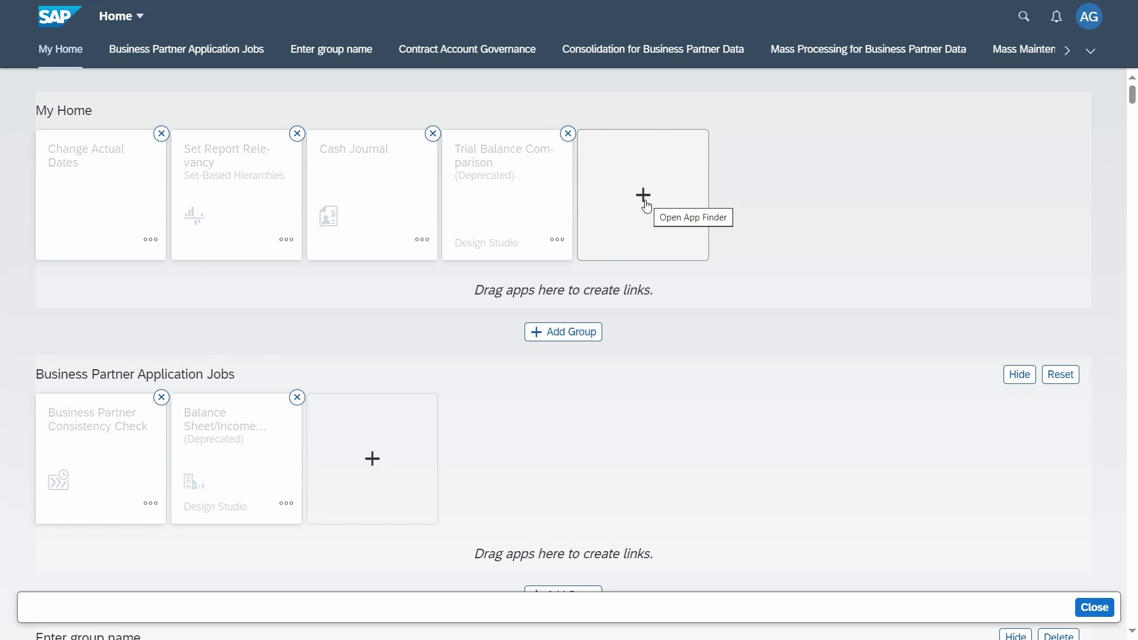
- Unpin Trial Balance Comparison (Deprecated) in the General Ledger - Reporting catalog, then go back home
click(646, 226)
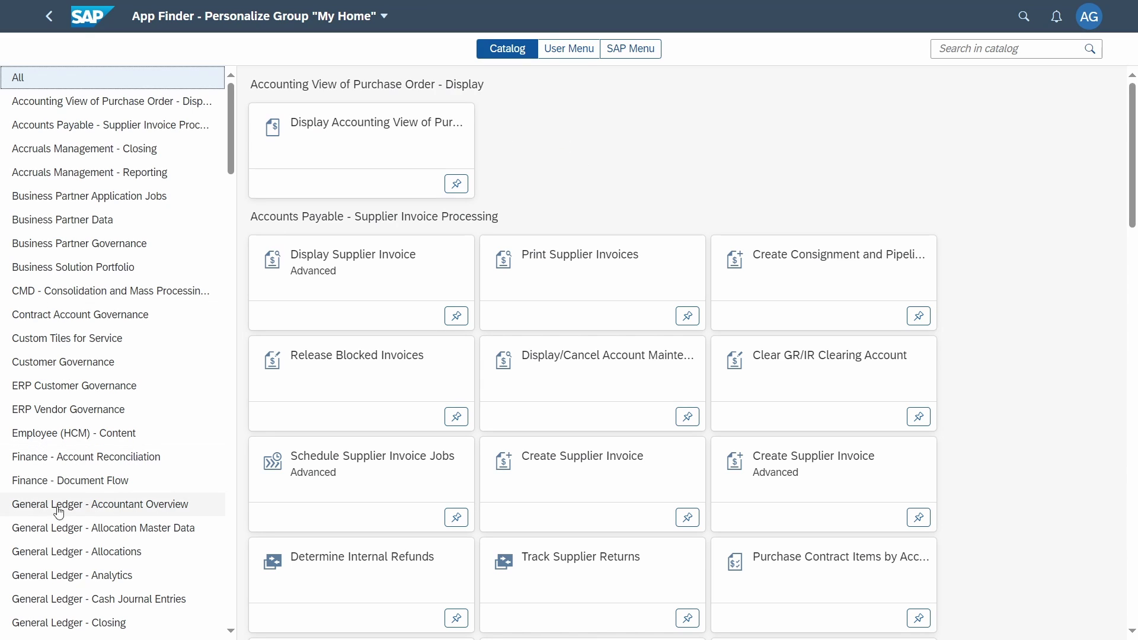
scroll(121, 575, down, 1)
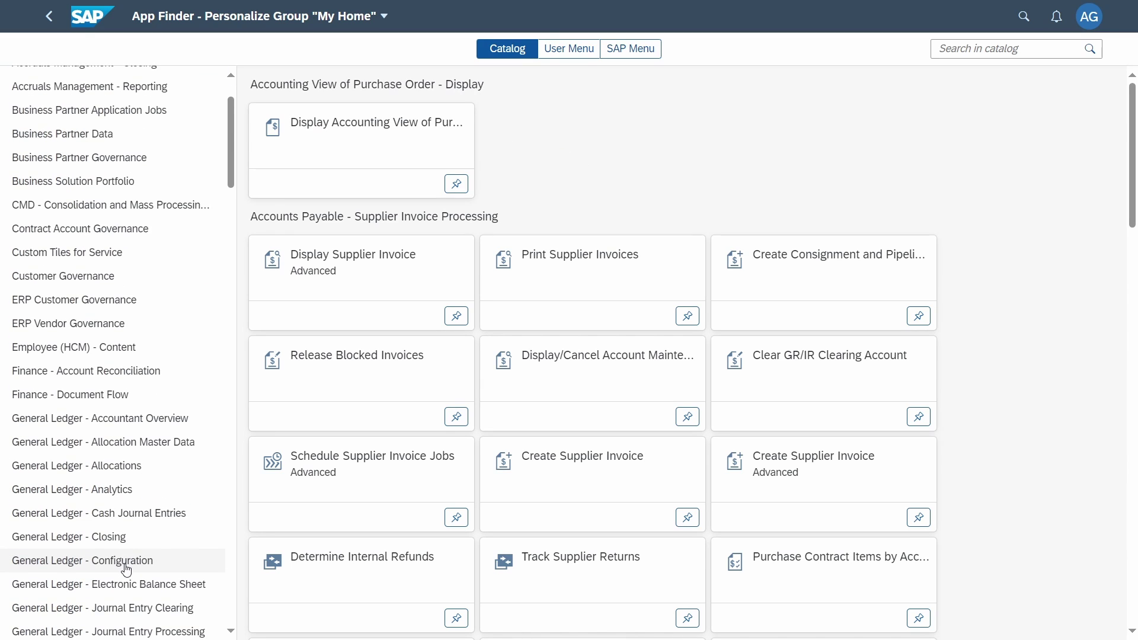
scroll(140, 568, down, 2)
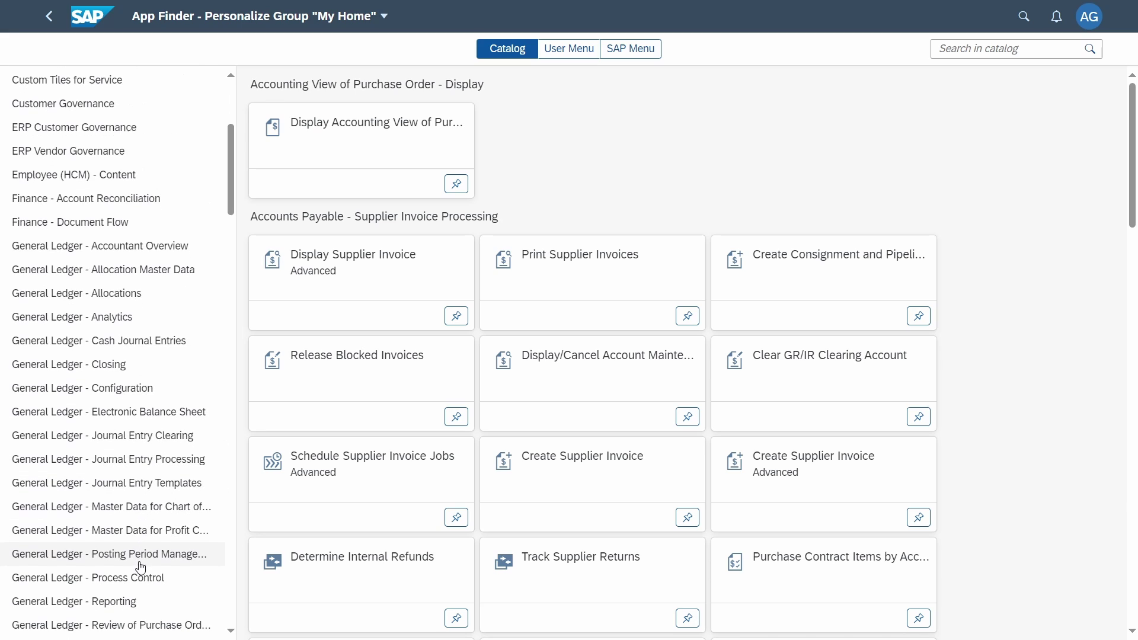
click(142, 601)
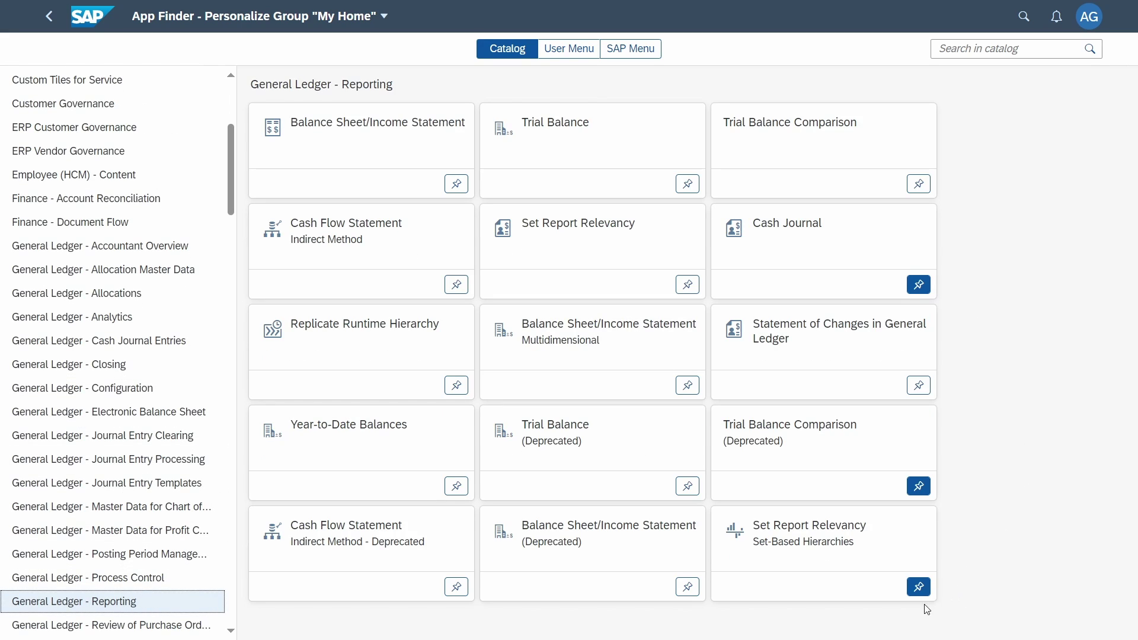
click(919, 487)
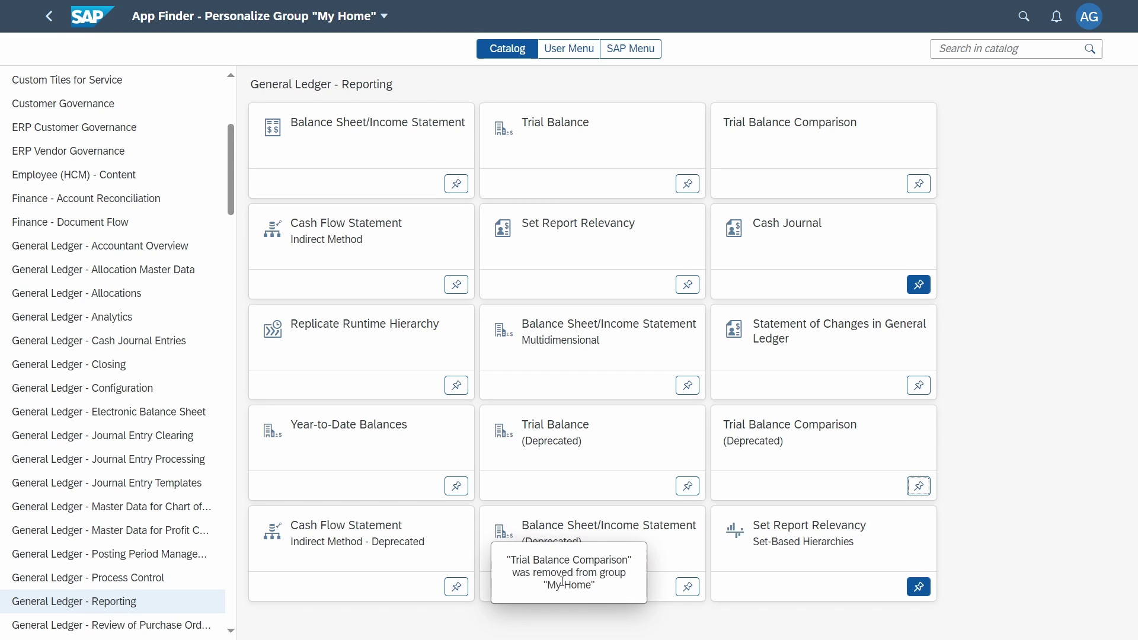
click(49, 25)
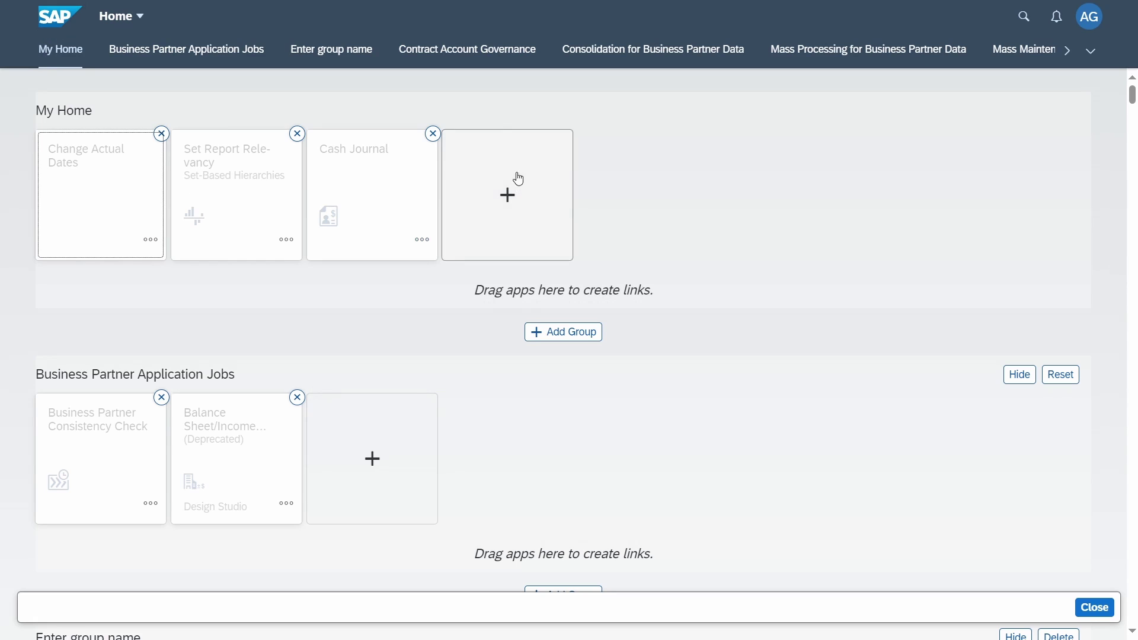
- Remove the Balance Sheet/Income Statement tile from Business Partner Application Jobs
click(299, 399)
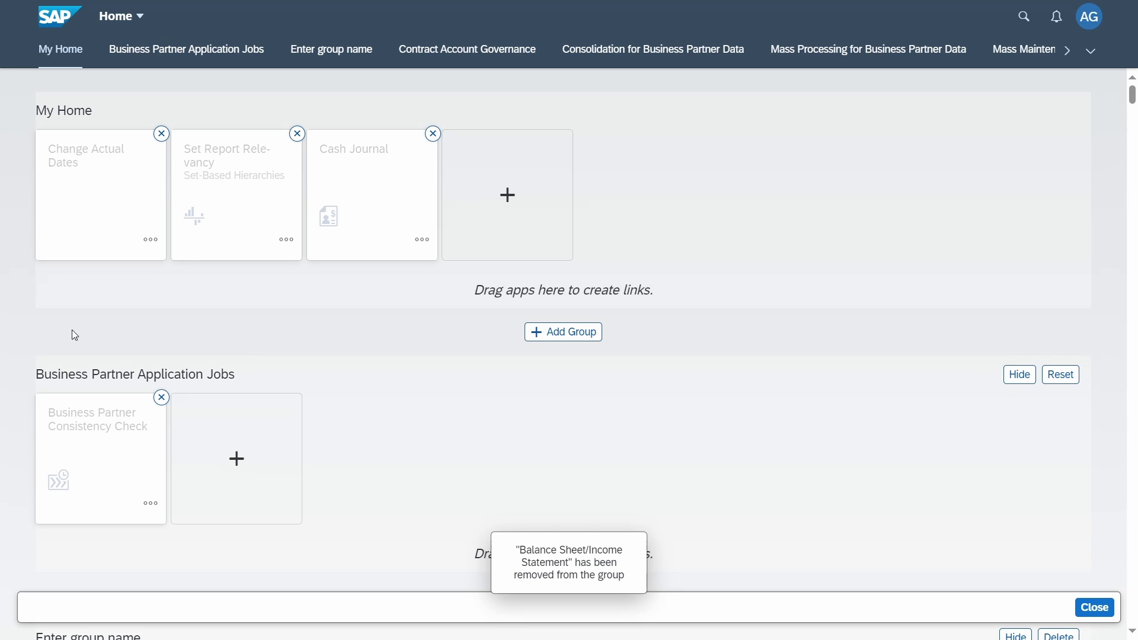
scroll(18, 329, down, 4)
scroll(22, 334, up, 4)
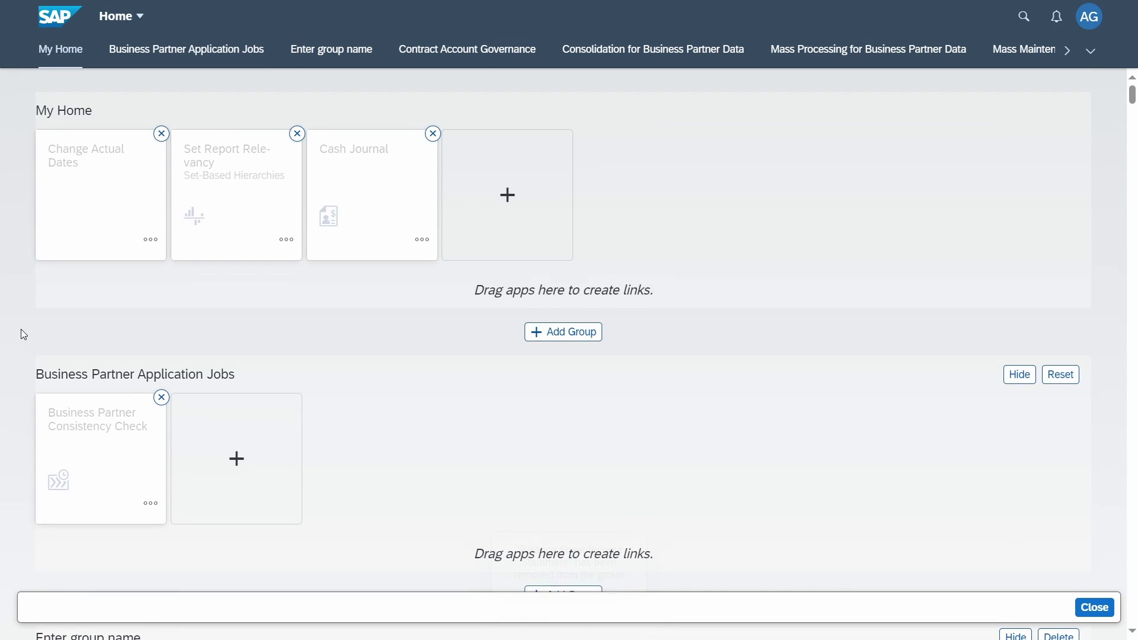
- Drag Cash Journal into Business Partner Application Jobs and delete its link there
drag(389, 211, 361, 561)
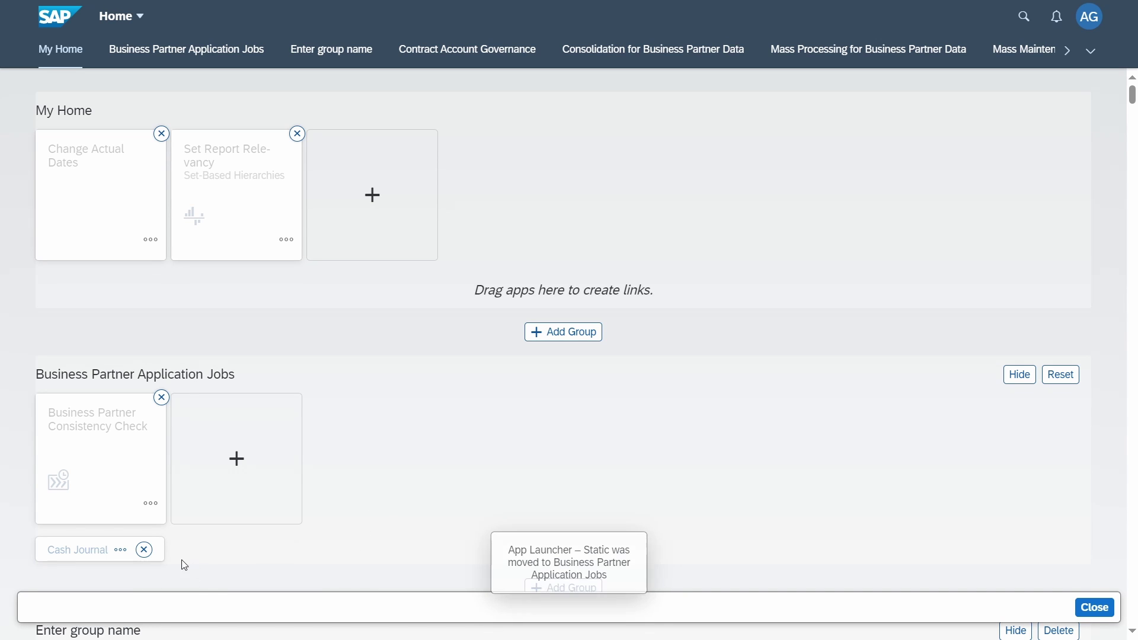
click(150, 560)
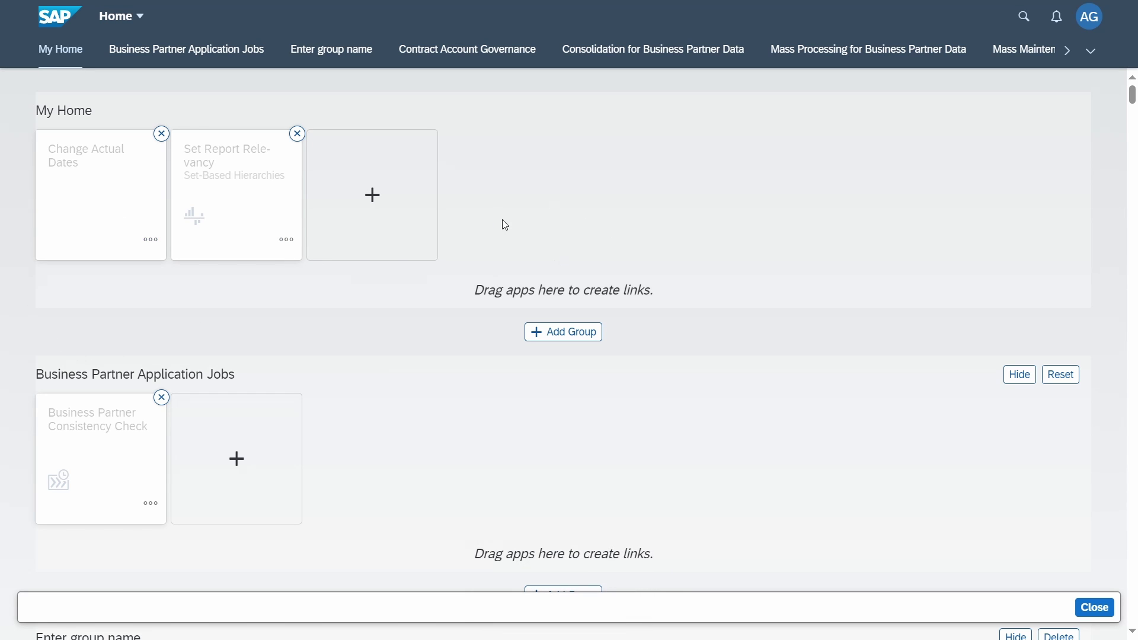
scroll(16, 313, down, 3)
scroll(13, 313, up, 4)
- Add a group named 'Test Group' below My Home, then hide and show it again
click(554, 334)
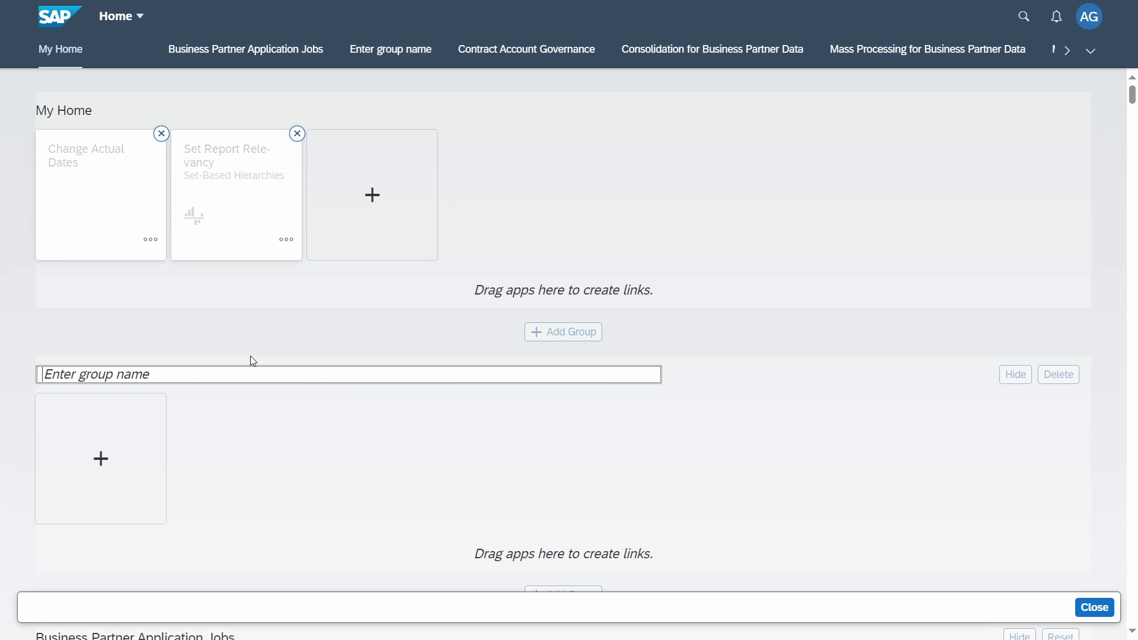
text(Test Gr)
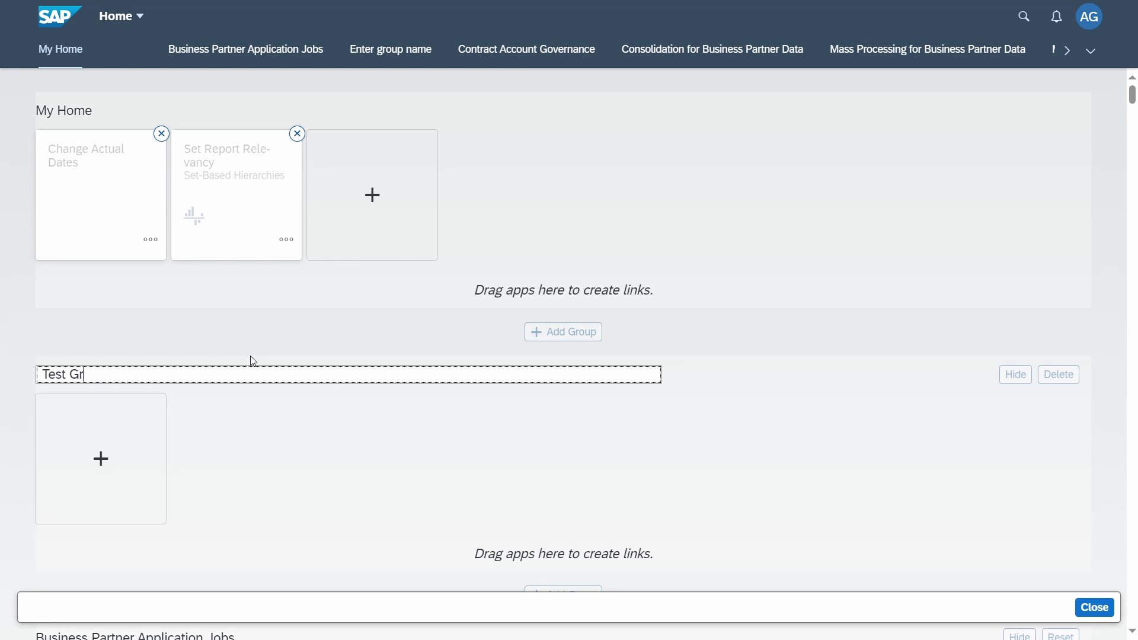
text(oup)
click(14, 405)
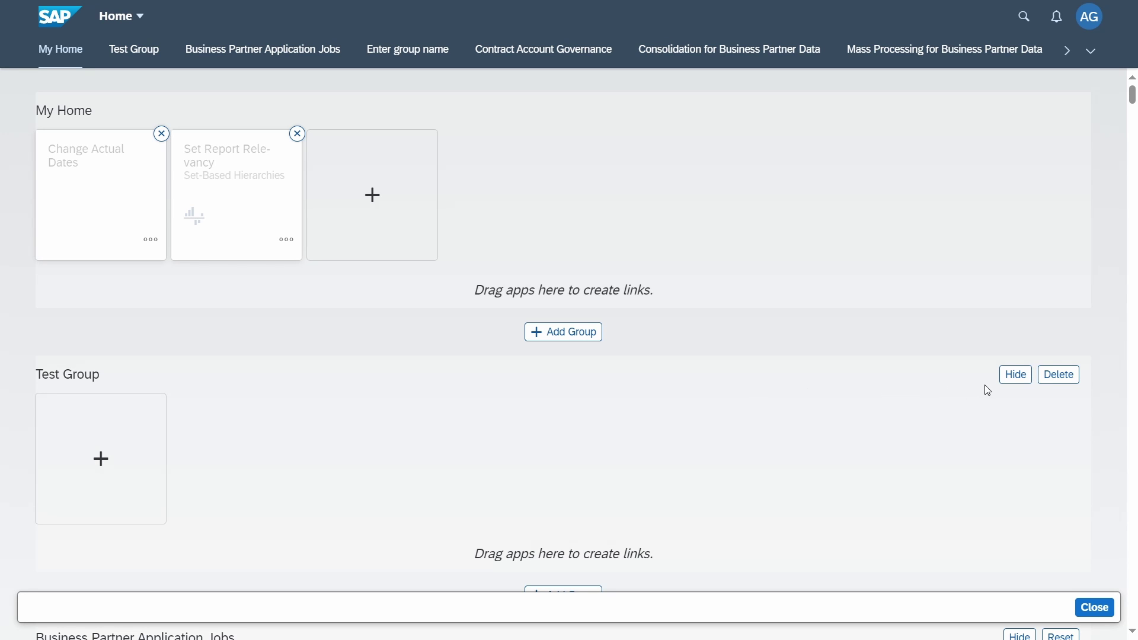
click(1018, 379)
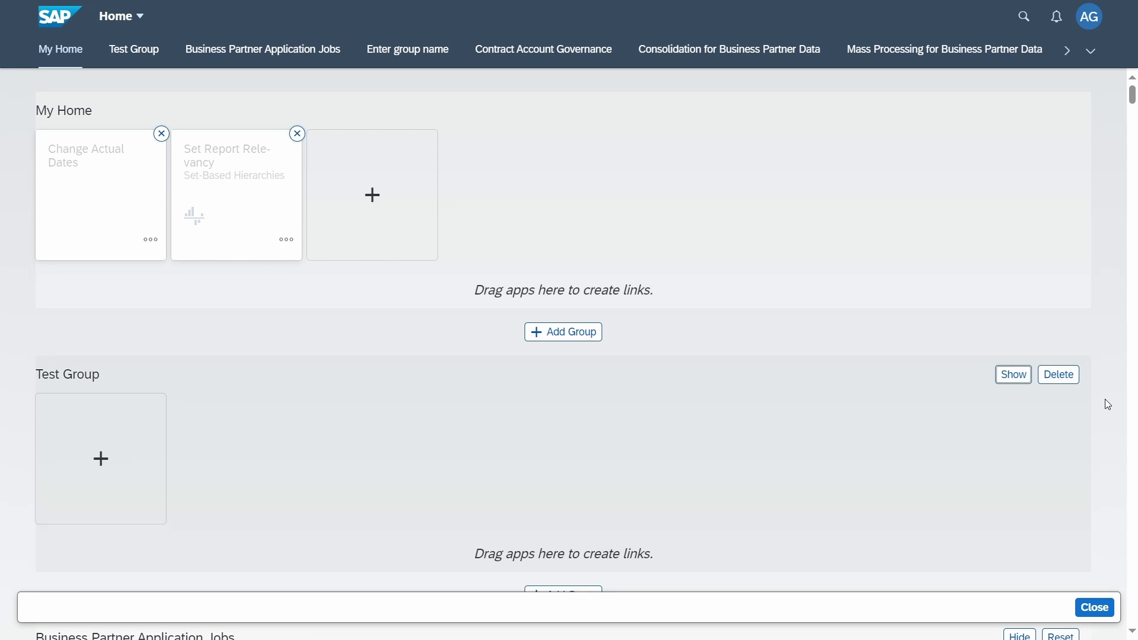
click(1012, 381)
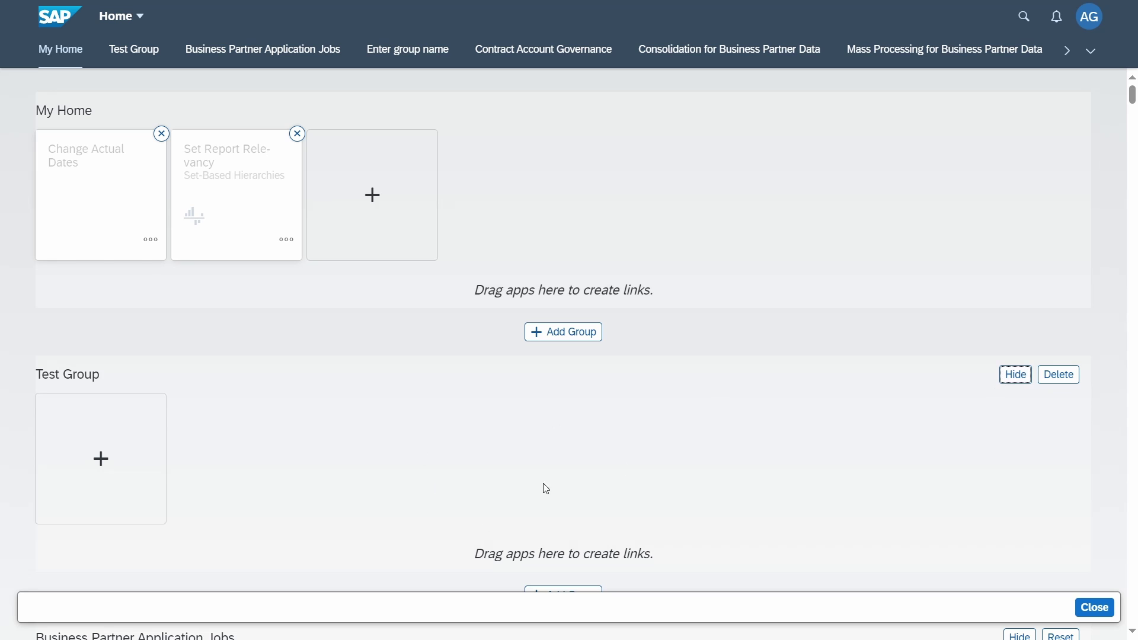
- Delete Test Group and the unnamed 'Enter group name' group, confirming each deletion
click(1066, 379)
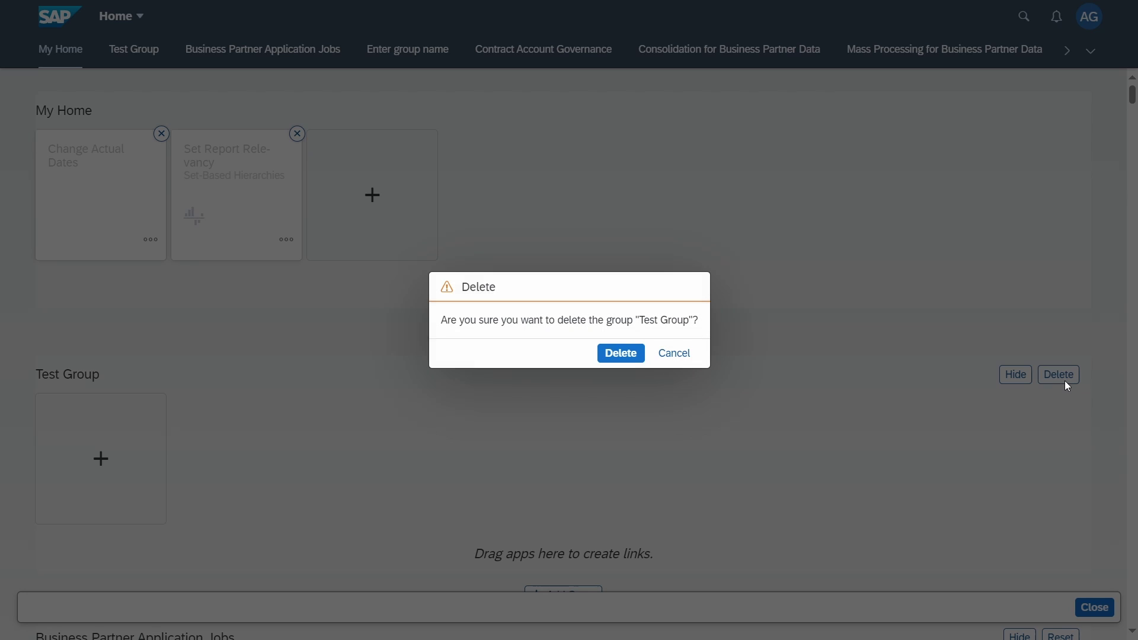
click(625, 358)
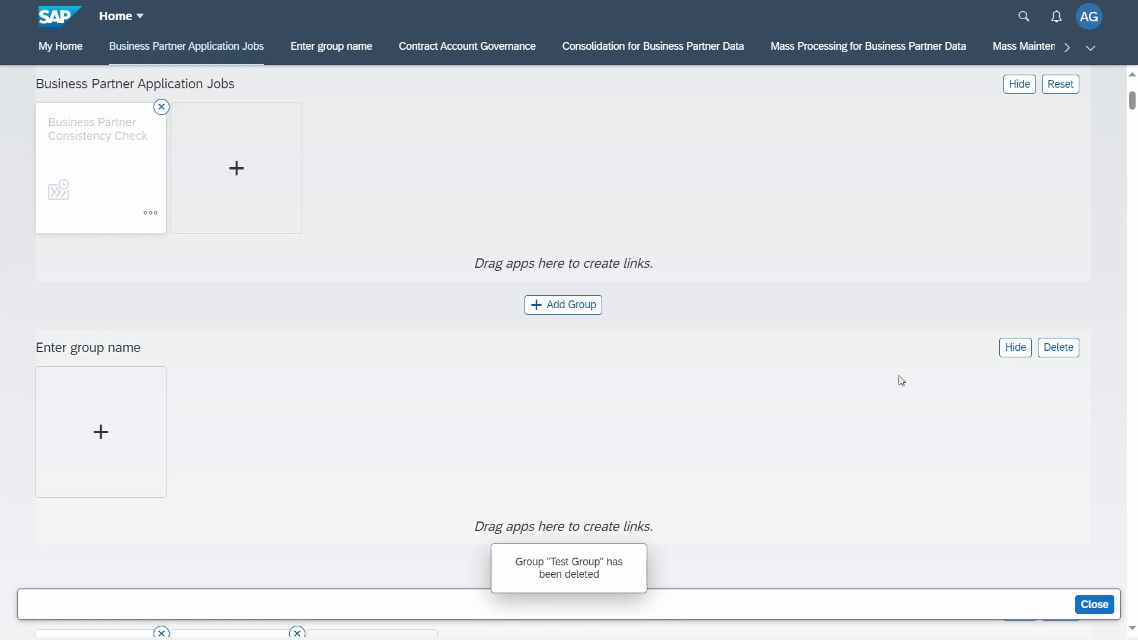
click(1058, 350)
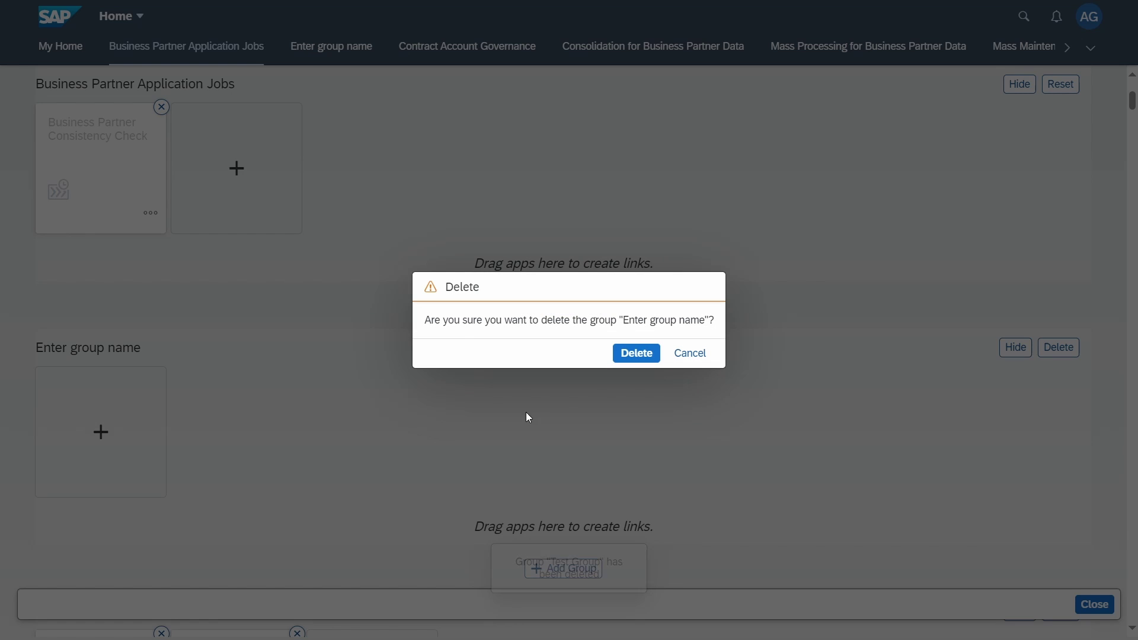
click(636, 353)
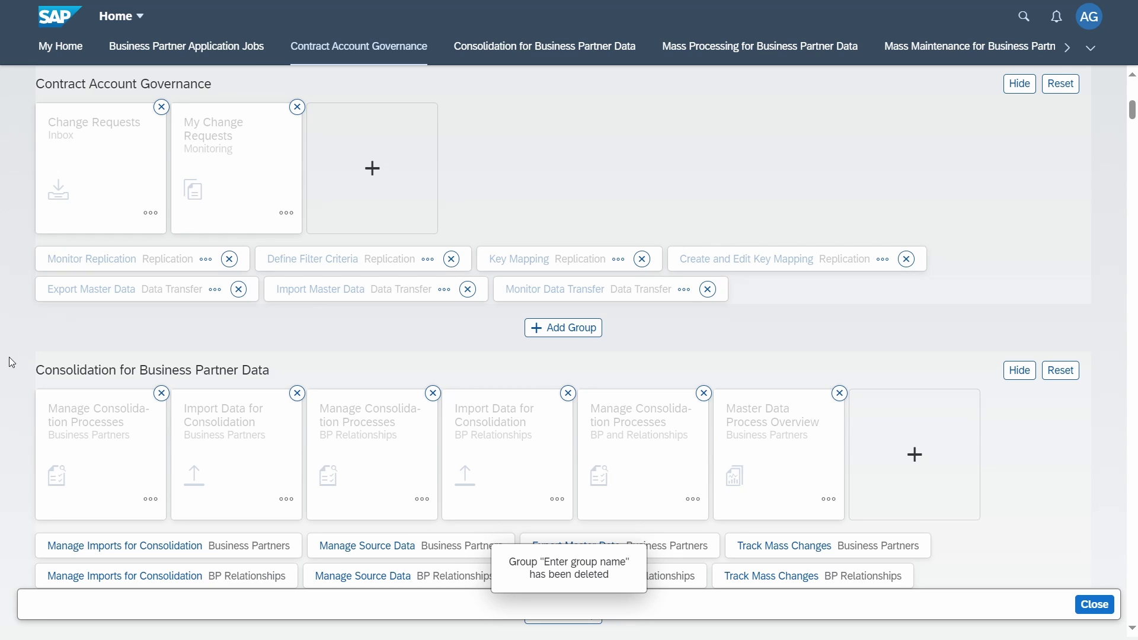
scroll(16, 336, up, 5)
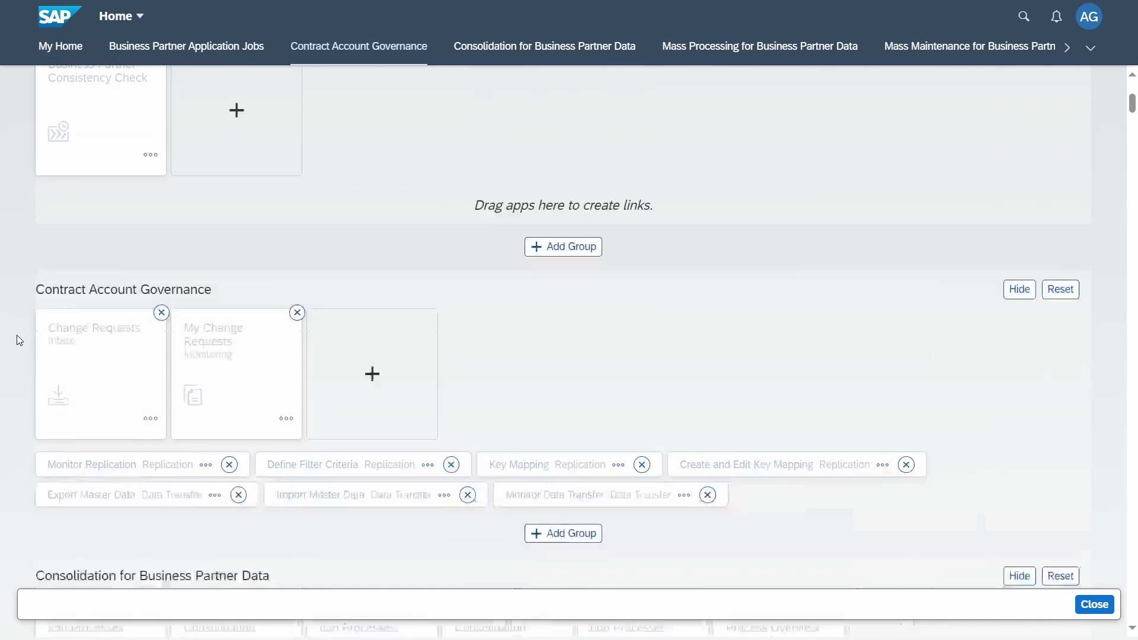
scroll(17, 336, up, 3)
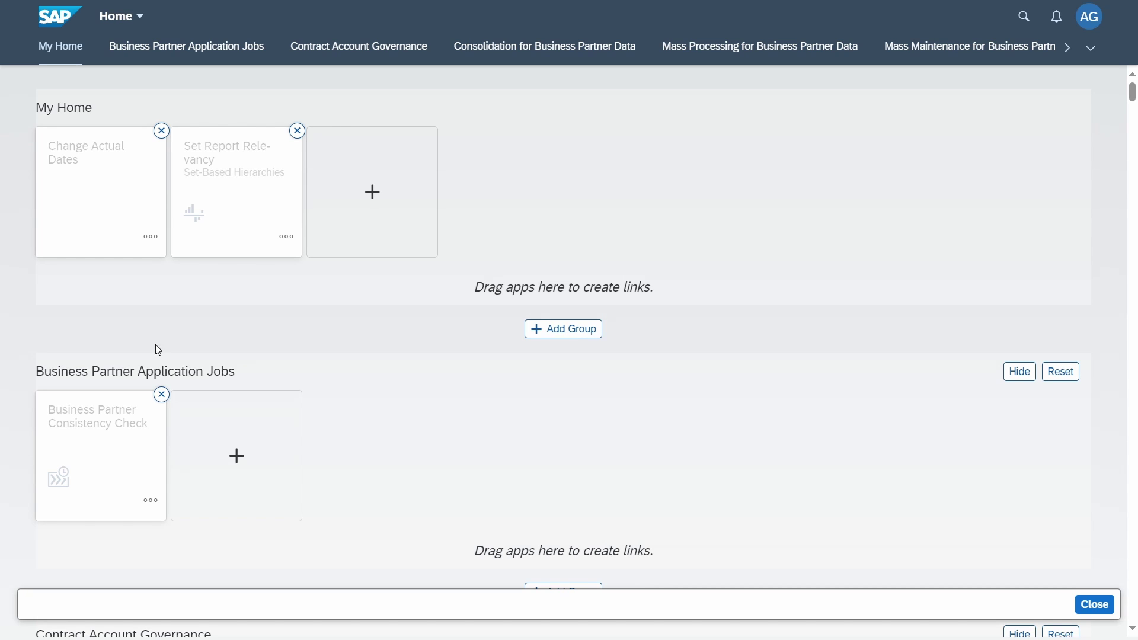
- Exit home page edit mode and open the AG user menu
click(1100, 610)
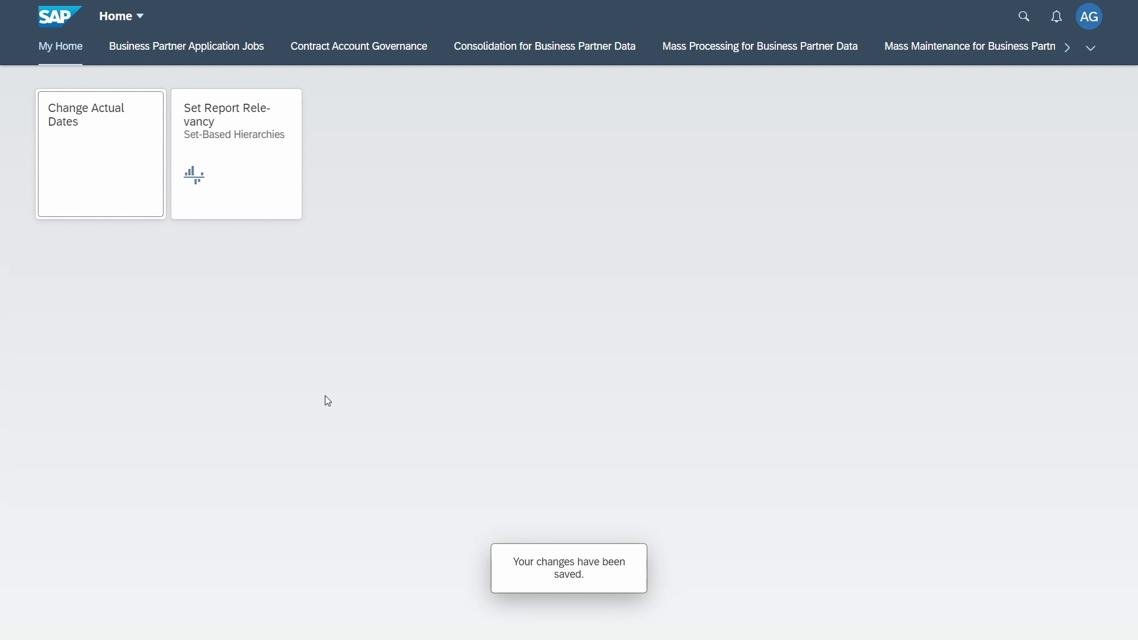
click(1088, 27)
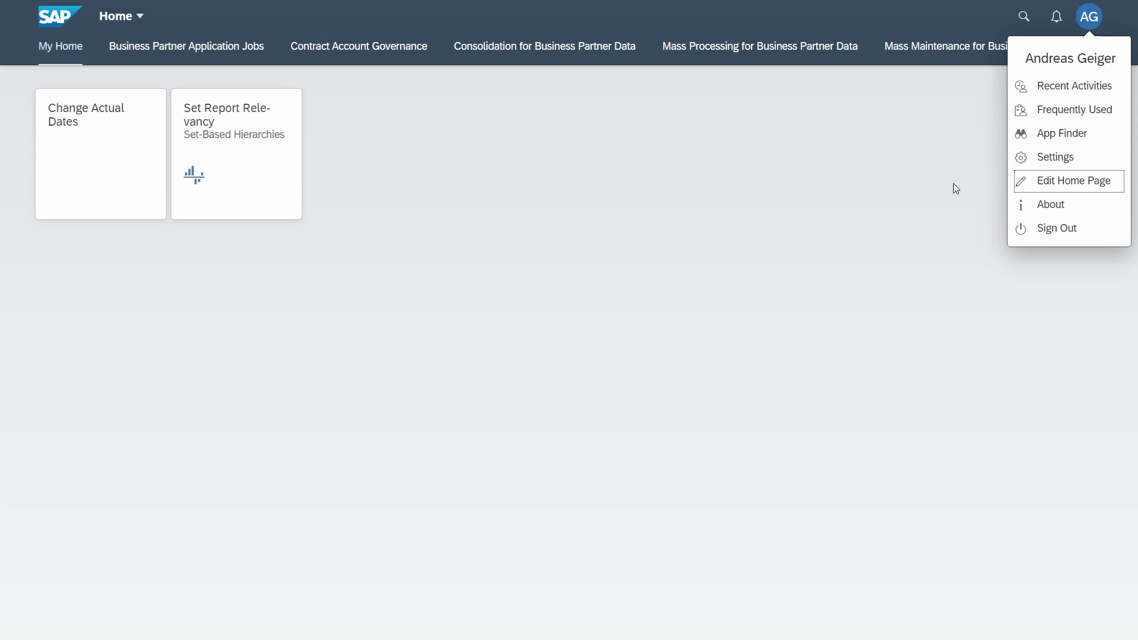
- Open App Finder from the user menu and scroll through the catalog tiles
click(1098, 137)
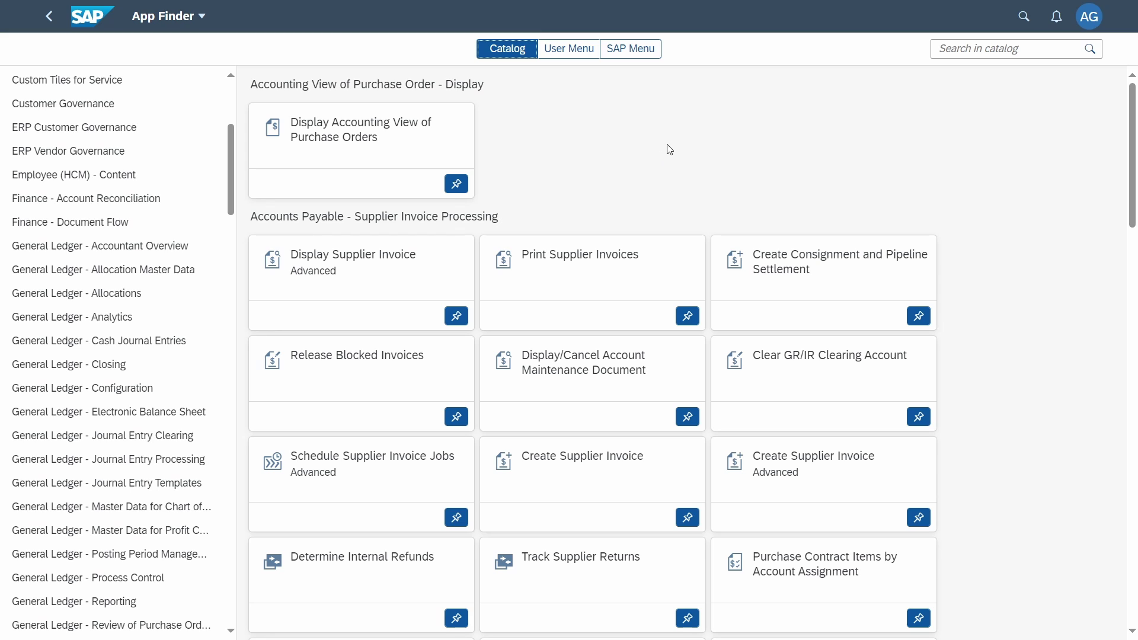
scroll(920, 195, down, 15)
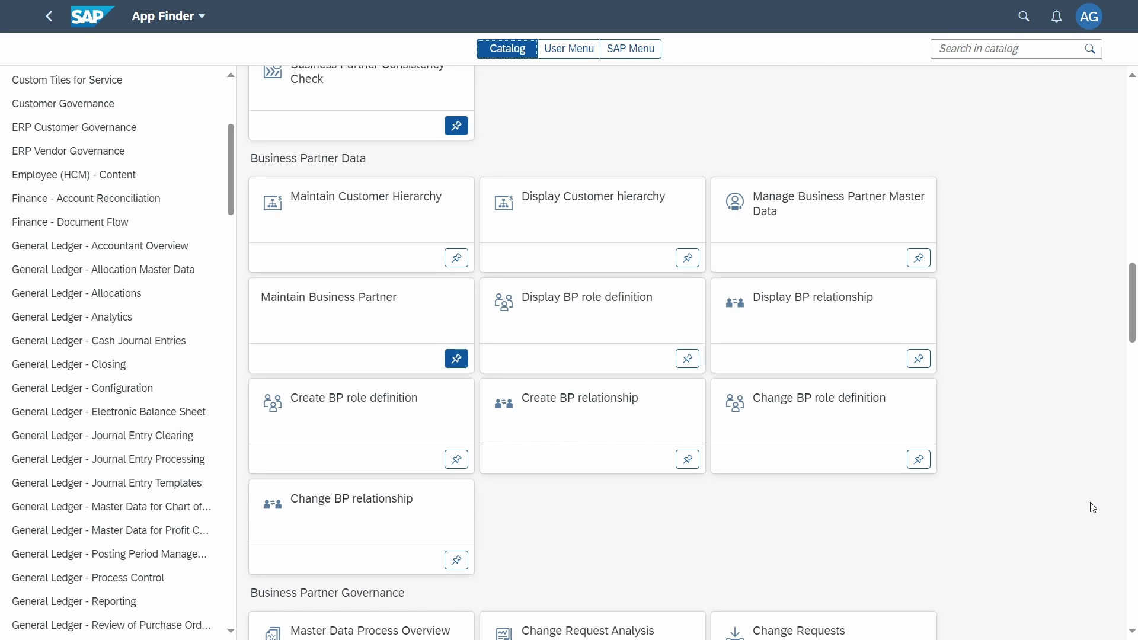
scroll(1012, 503, down, 5)
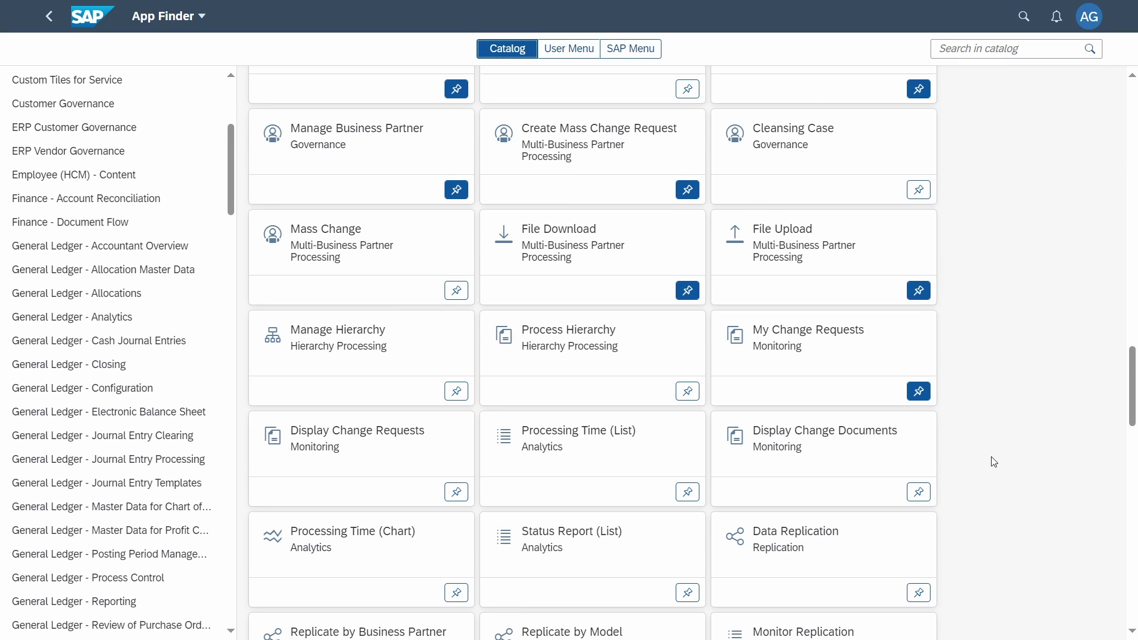
scroll(994, 462, up, 20)
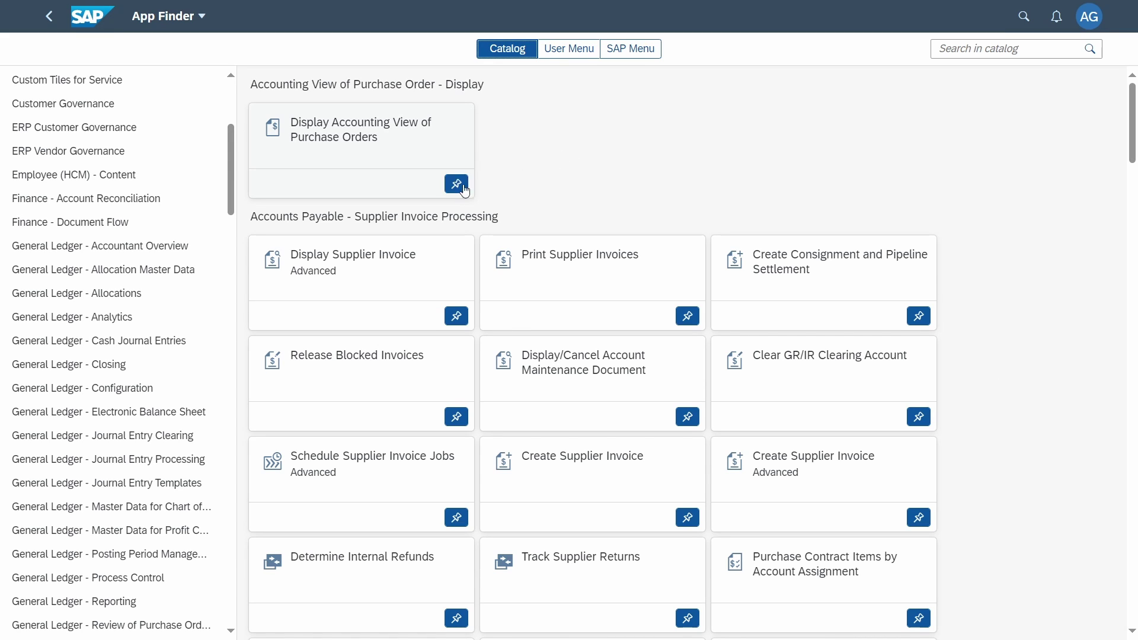
- Add Display Accounting View of Purchase Orders to the Analytics for General Ledger and My Home groups
click(458, 186)
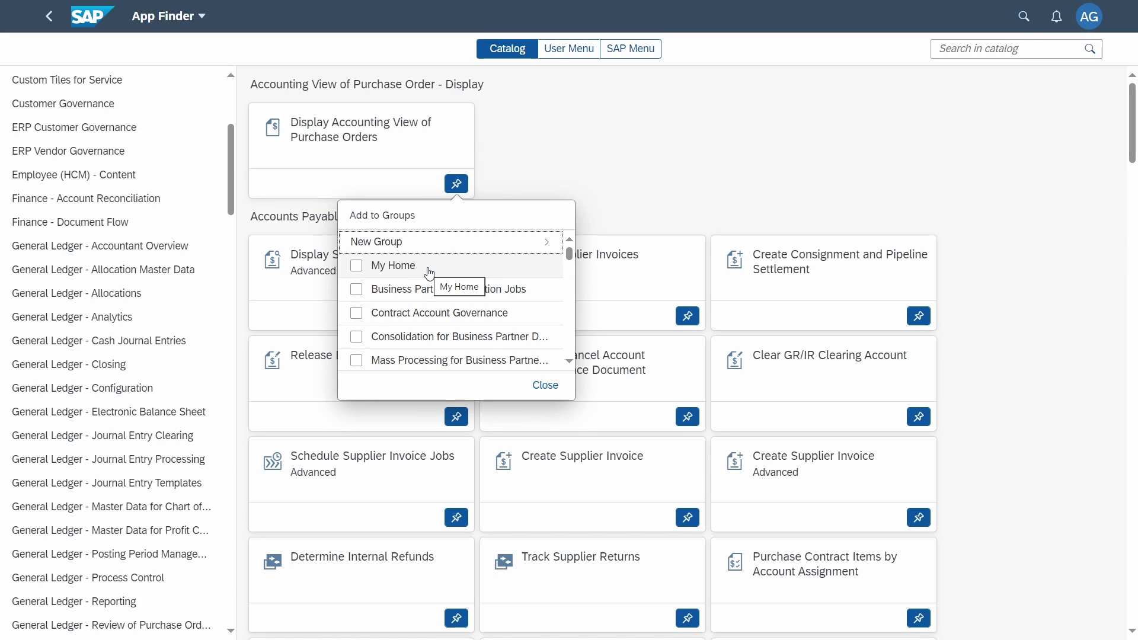
scroll(435, 279, down, 5)
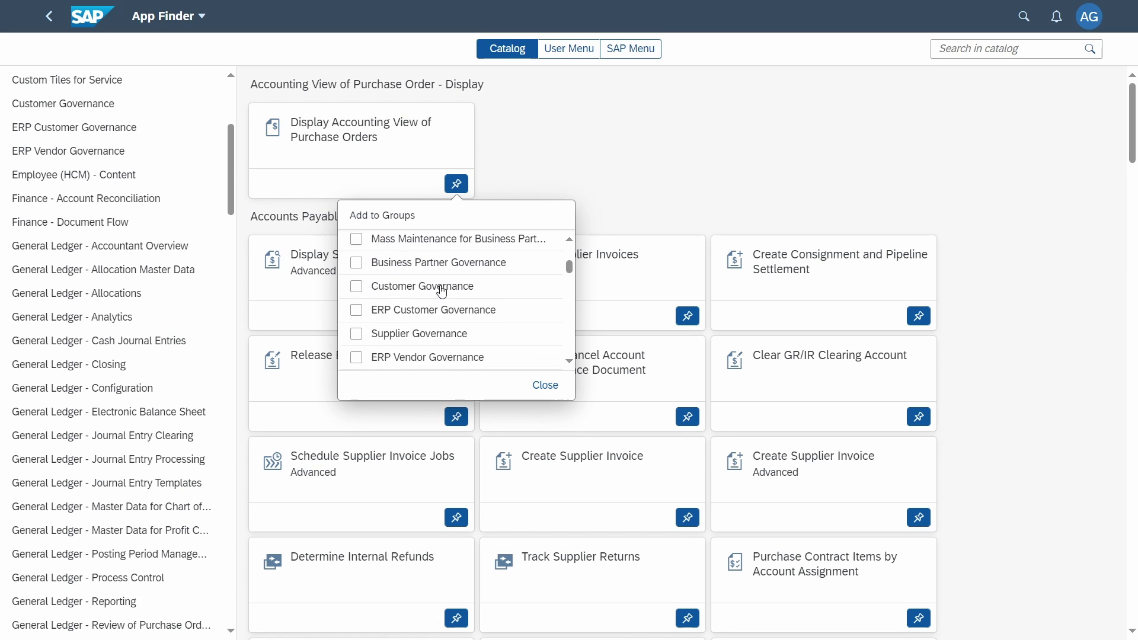
scroll(447, 293, down, 4)
click(406, 315)
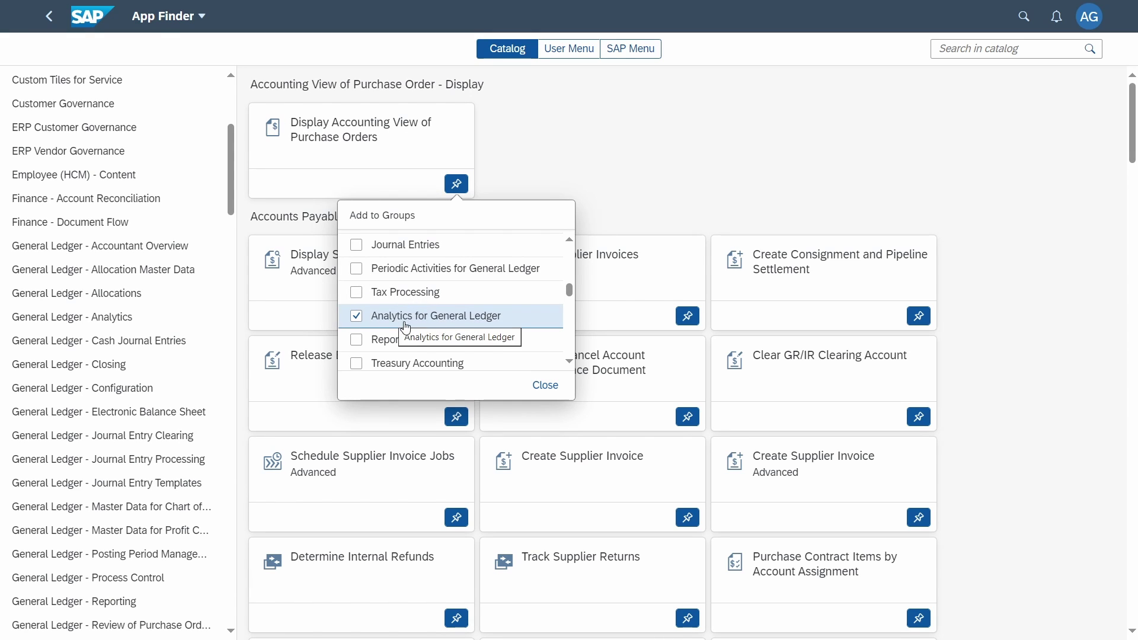
scroll(510, 317, down, 10)
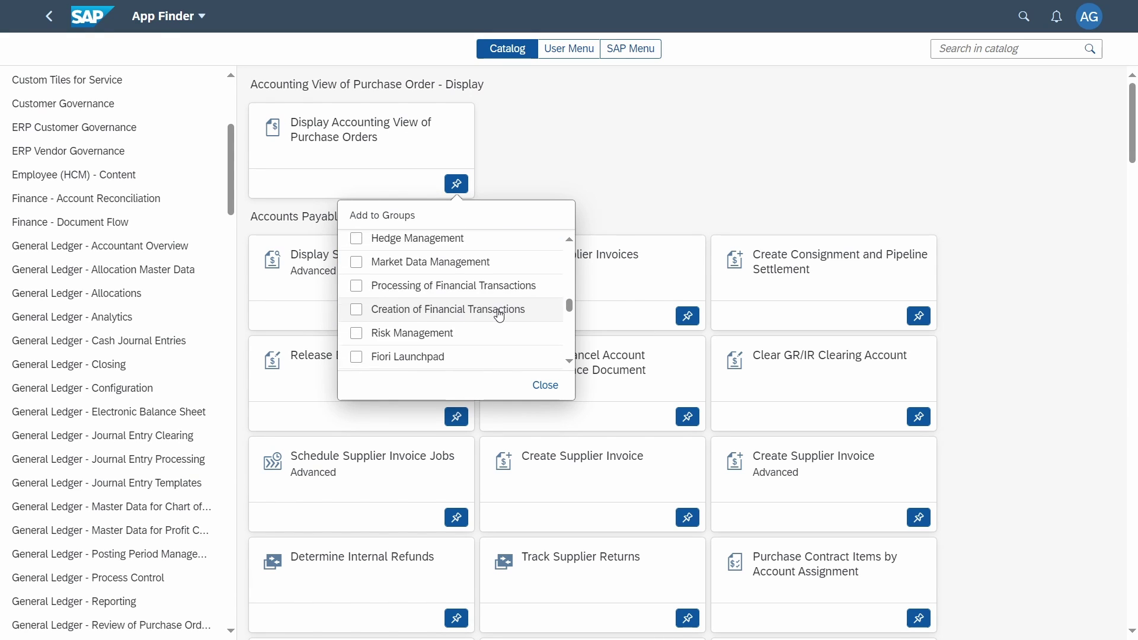
scroll(497, 307, down, 4)
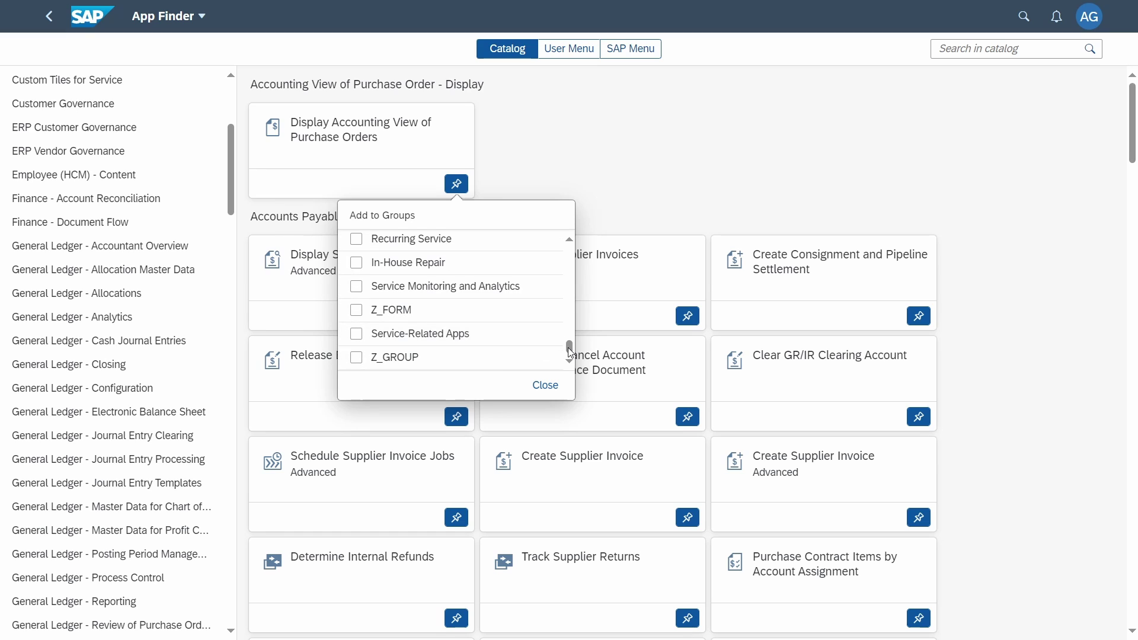
scroll(454, 261, up, 15)
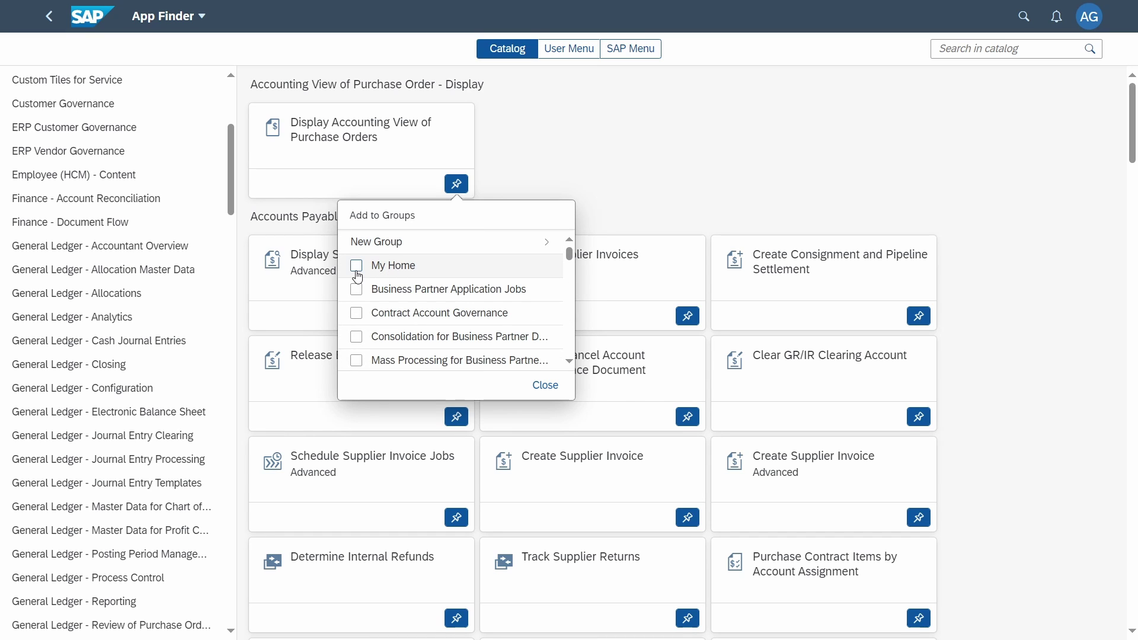
click(356, 265)
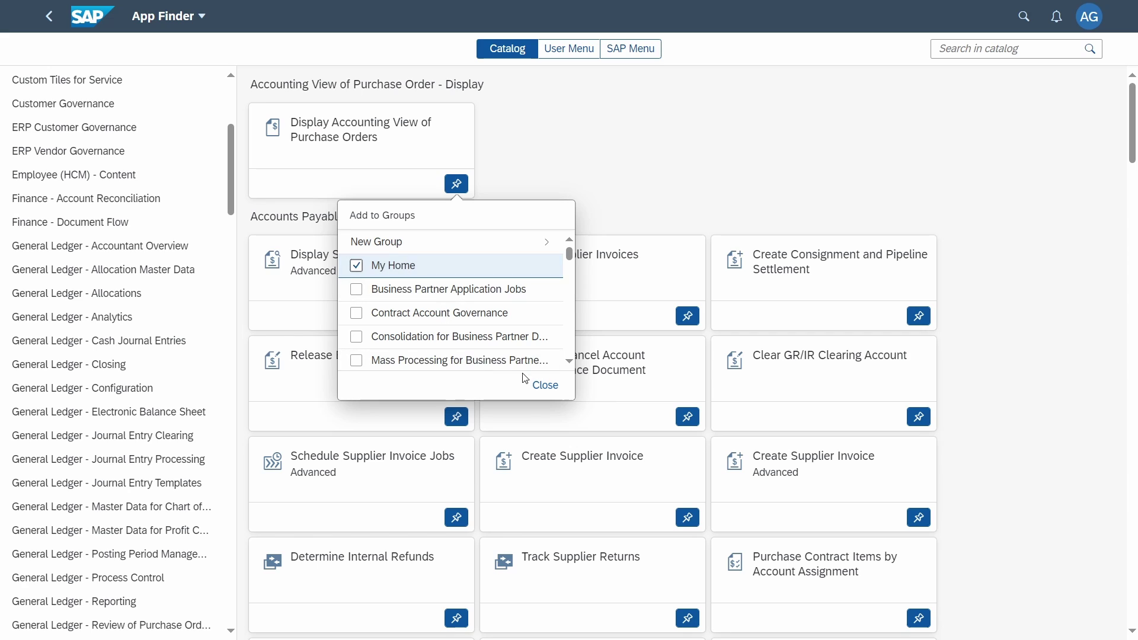
click(534, 384)
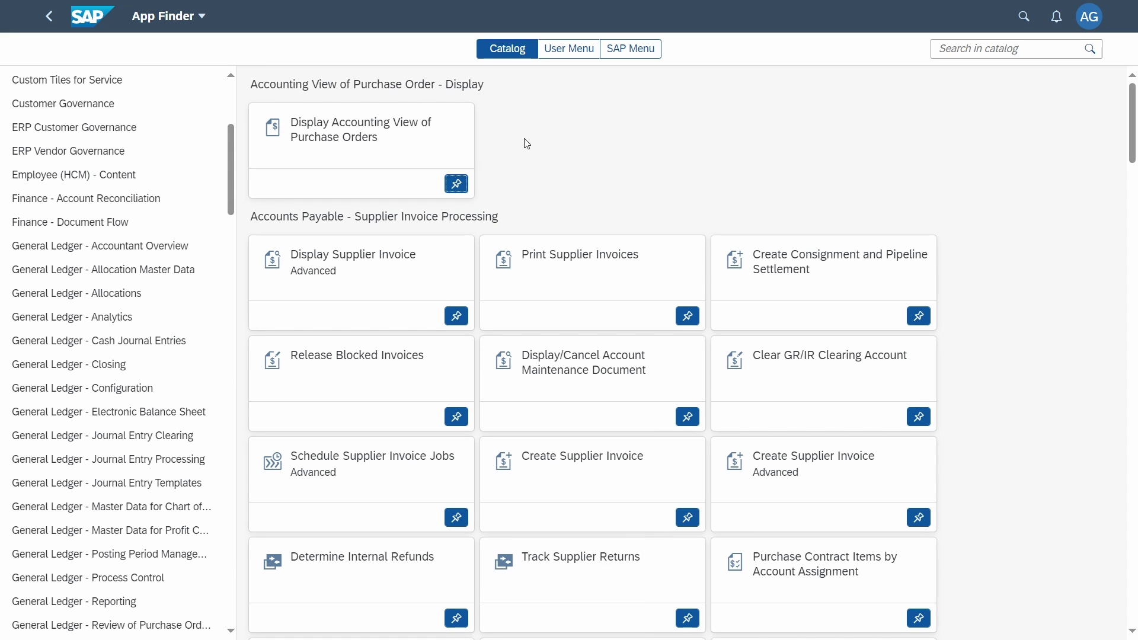
scroll(616, 149, down, 15)
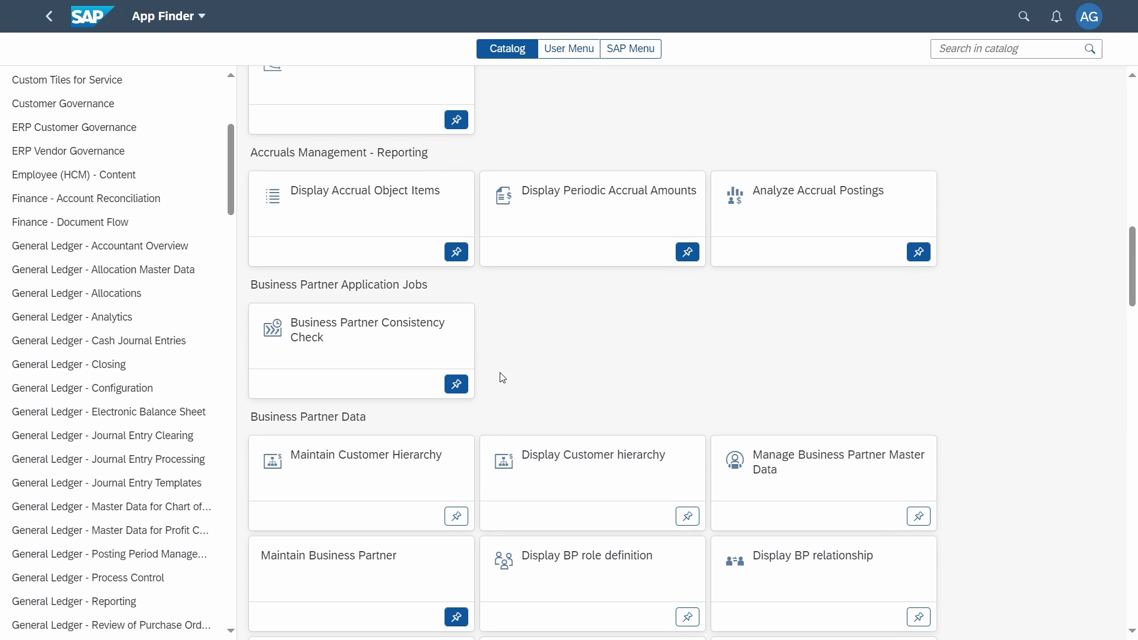
click(456, 517)
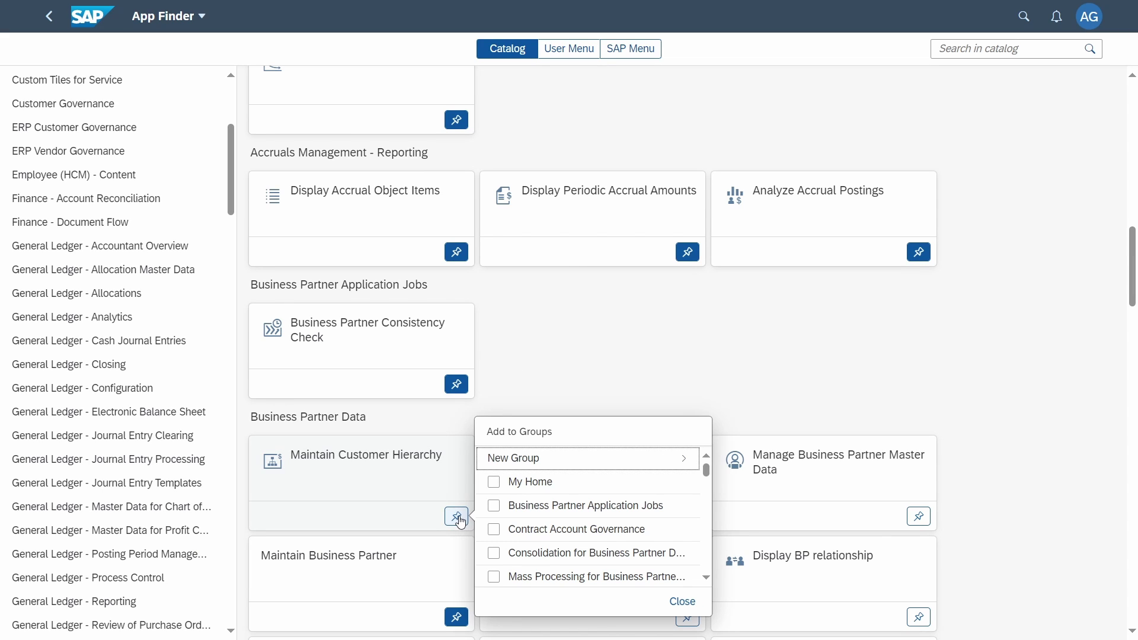
scroll(681, 492, down, 5)
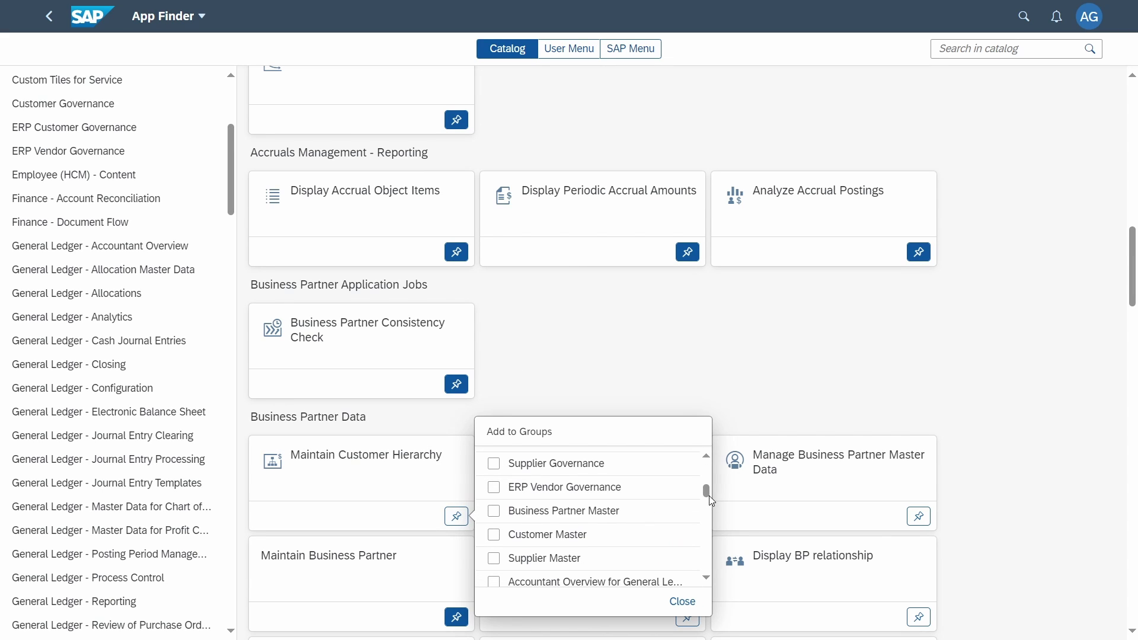
drag(710, 498, 494, 421)
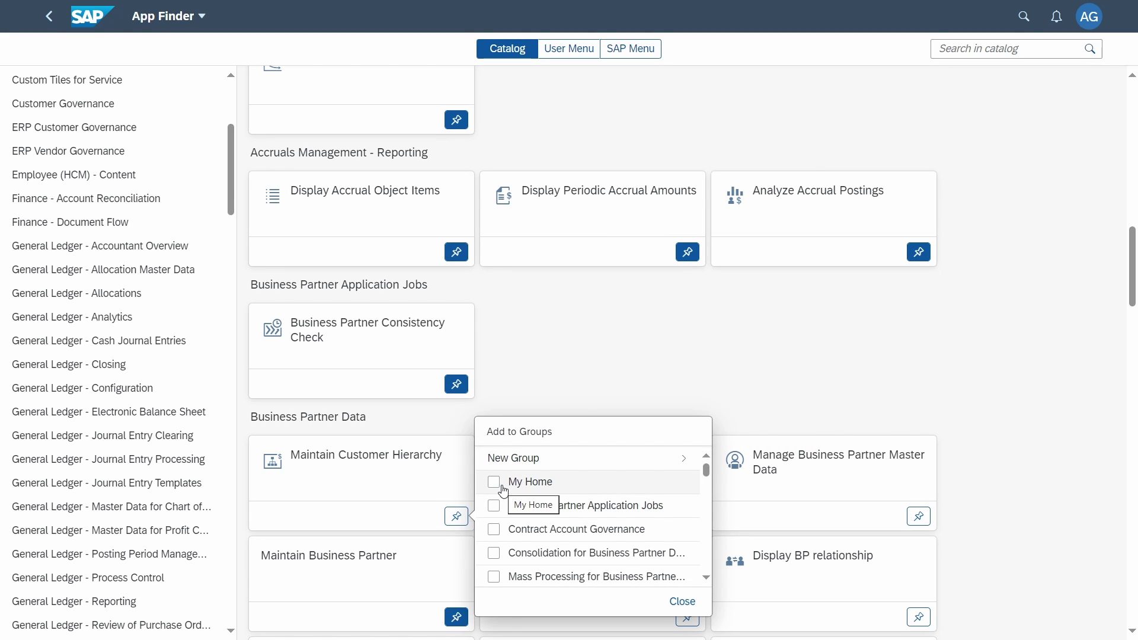
click(520, 405)
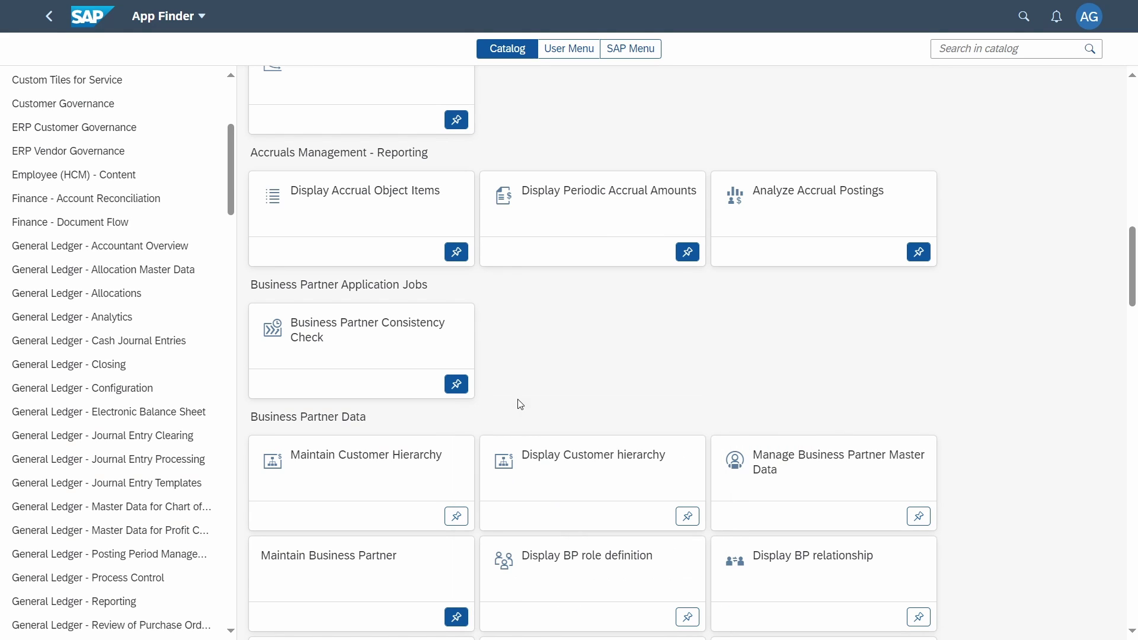
scroll(1025, 363, up, 15)
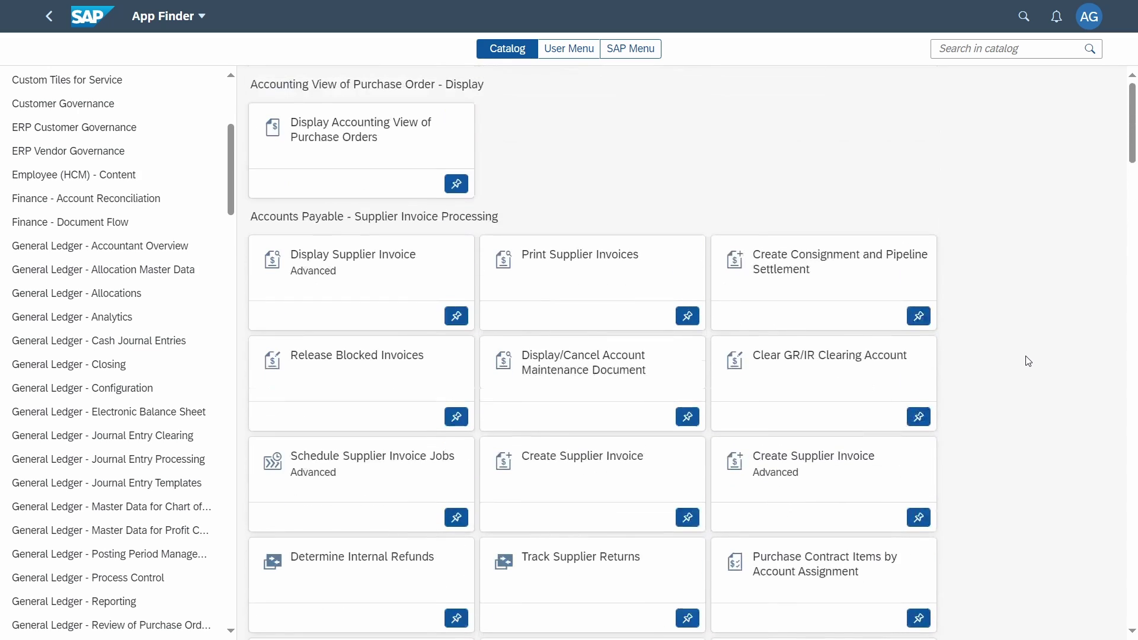
- Go back from the App Finder to the Home page to see the Display Accounting View of Purchase Orders tile in My Home
click(51, 19)
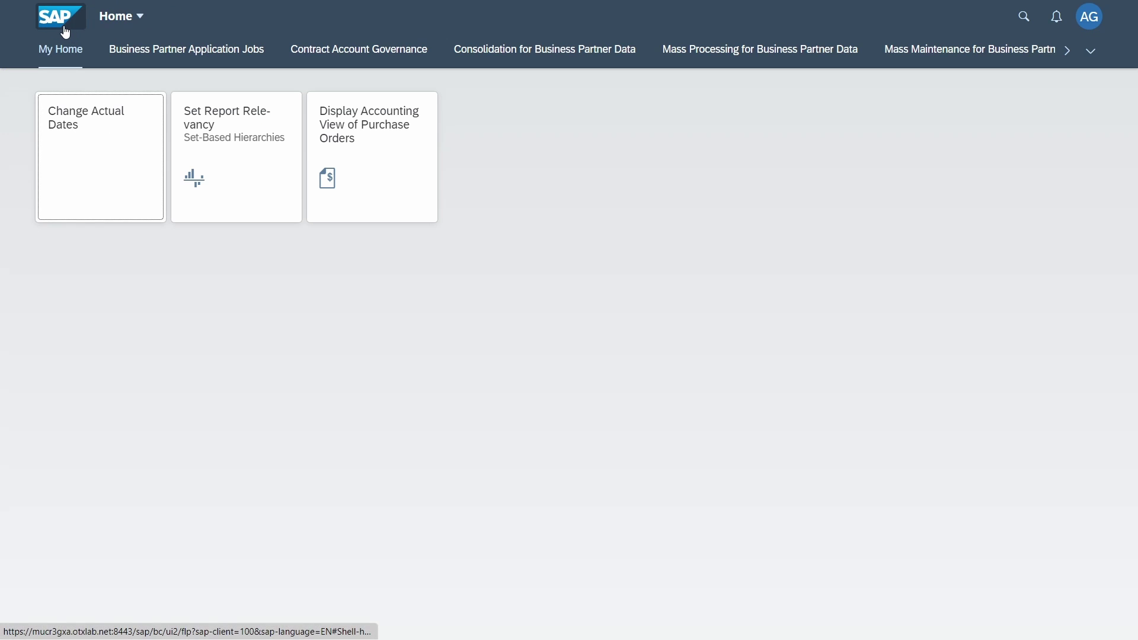